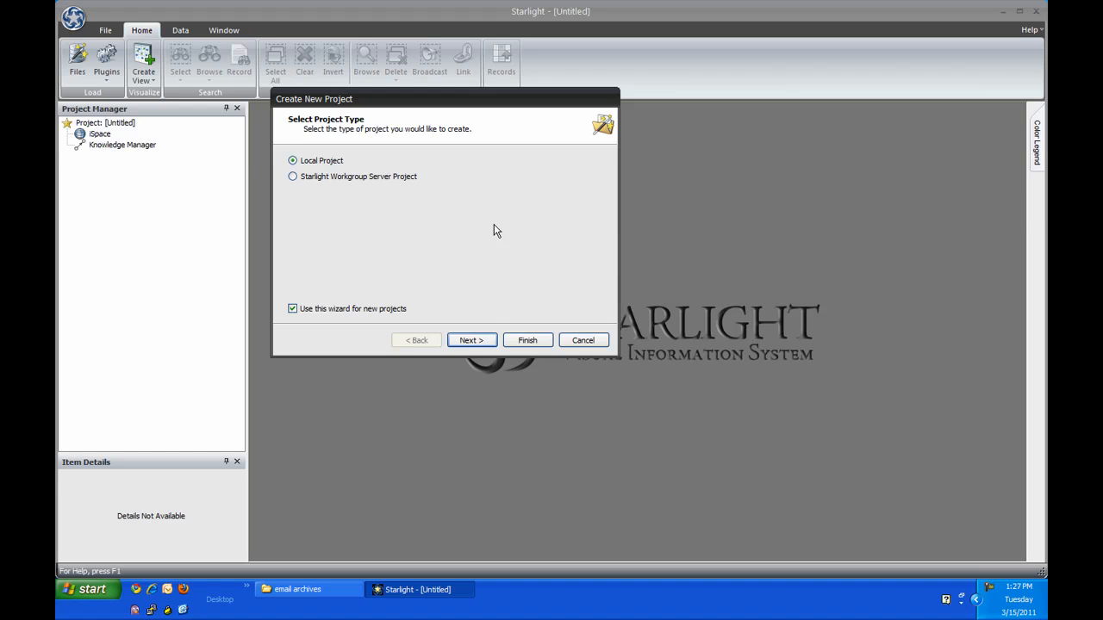
Step: Set up a new local project and import the .pst mail archive from the email archives folder with the default preprocessor
click(472, 340)
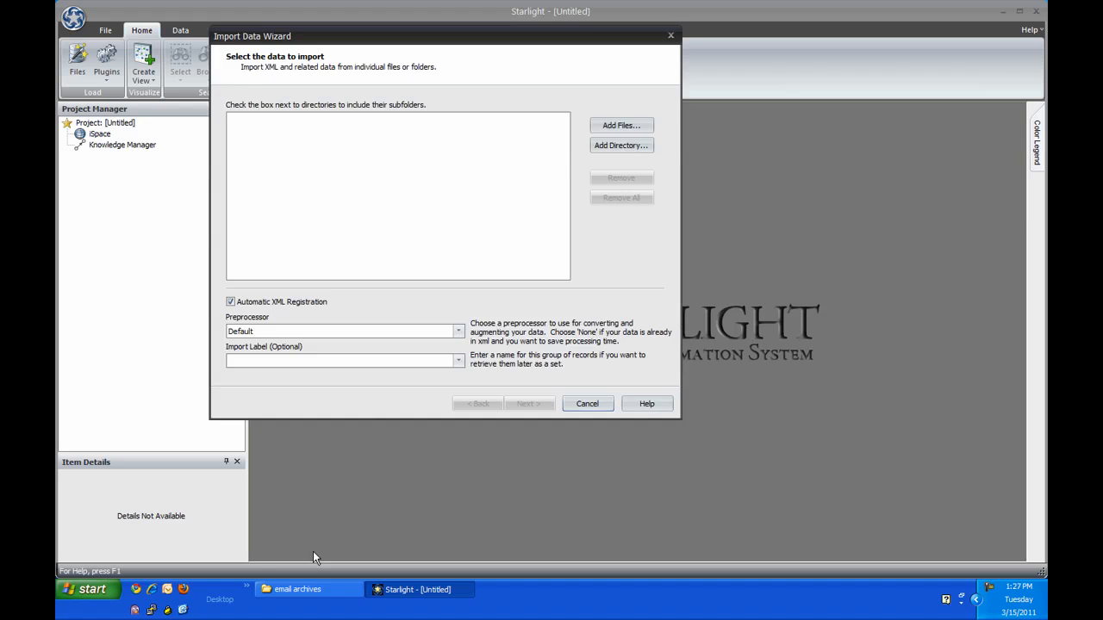
click(301, 589)
drag(503, 205, 393, 172)
click(397, 303)
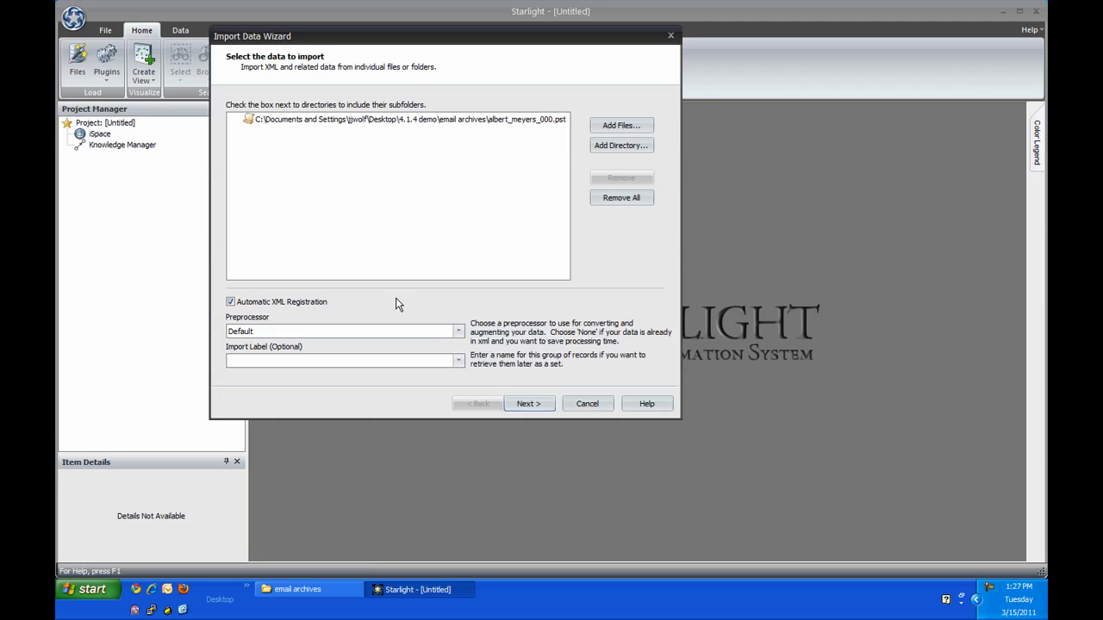
click(529, 407)
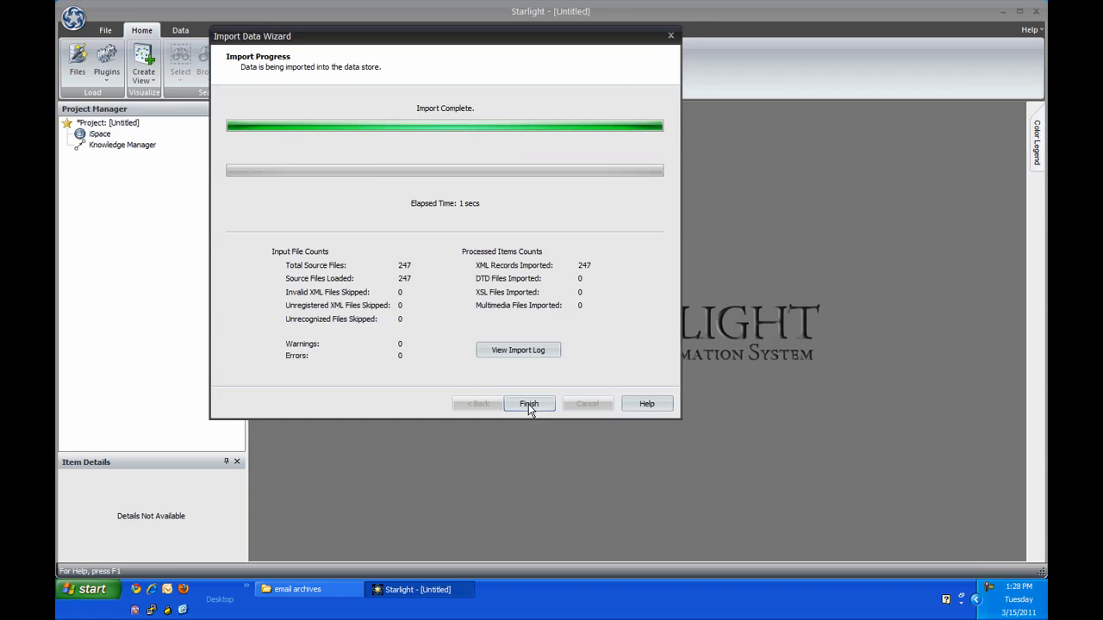
click(529, 405)
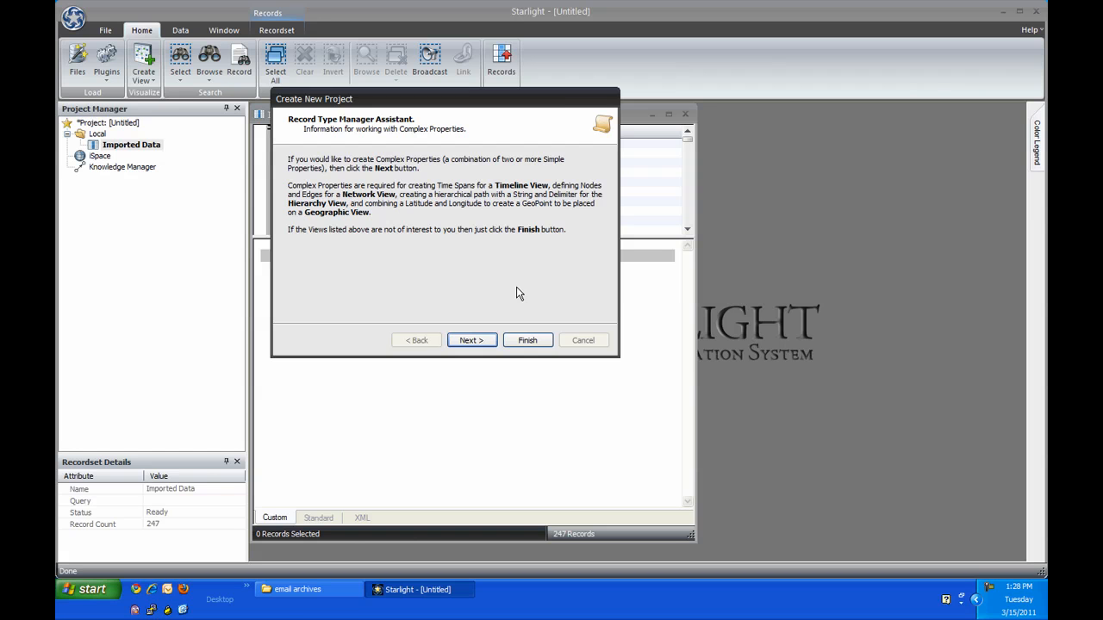
Step: Review the assistant's guidance on Network, Hierarchy and Geographic View complex properties, and finish the new project wizard
click(487, 339)
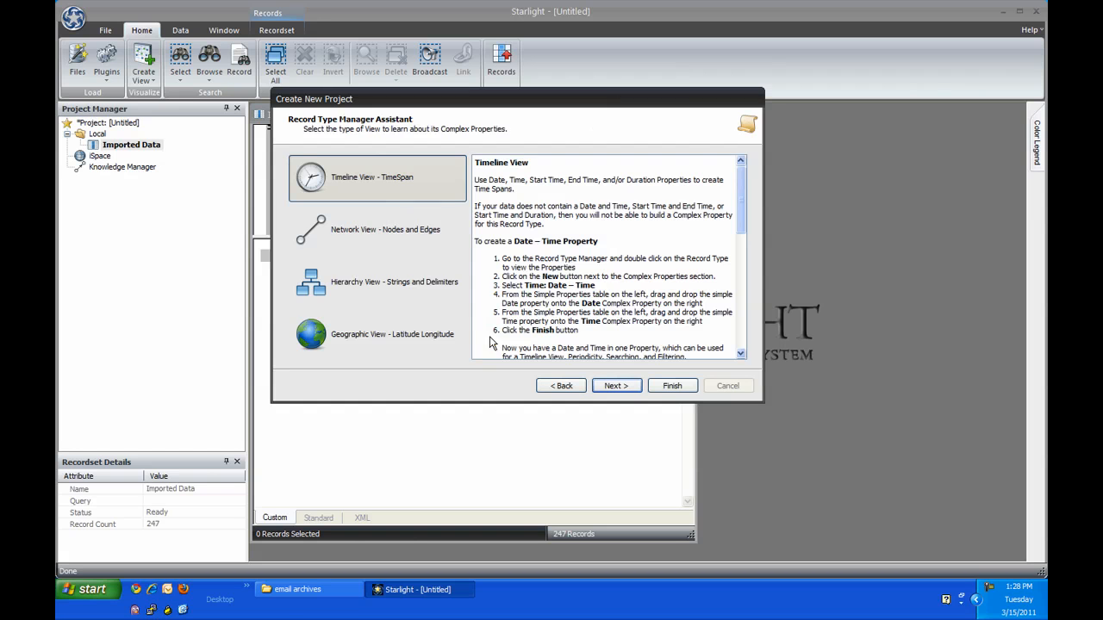
click(401, 232)
click(403, 284)
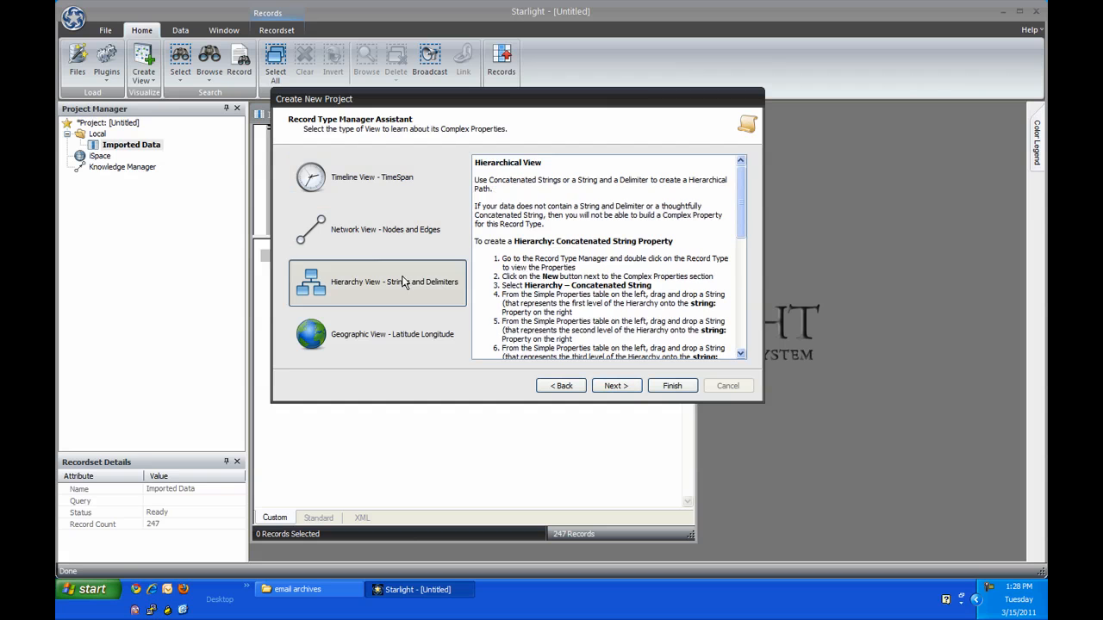
click(405, 341)
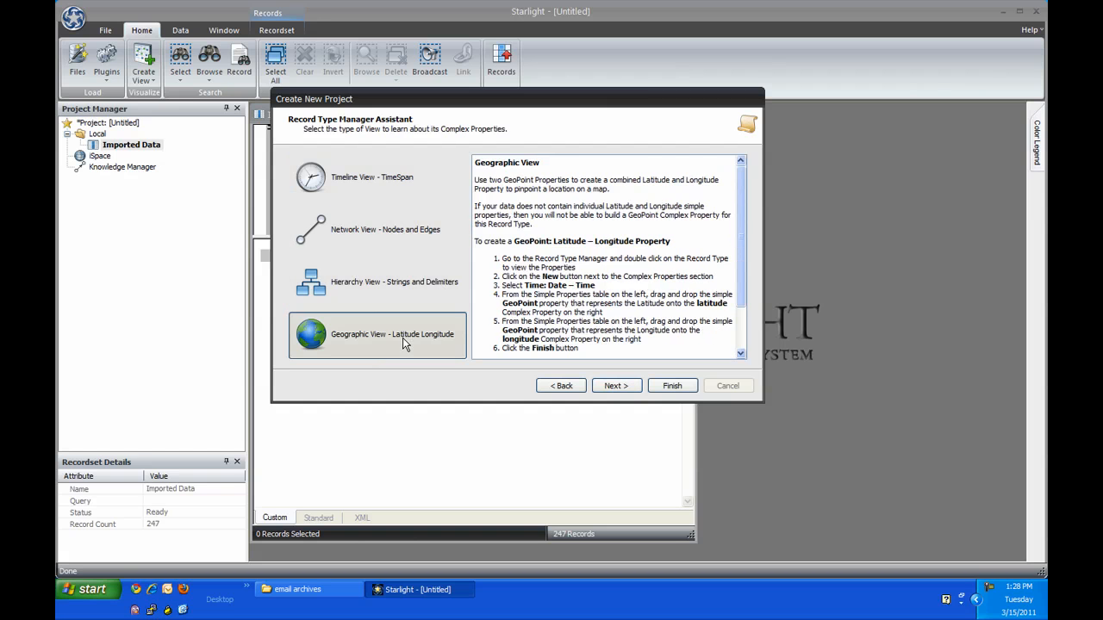
click(616, 386)
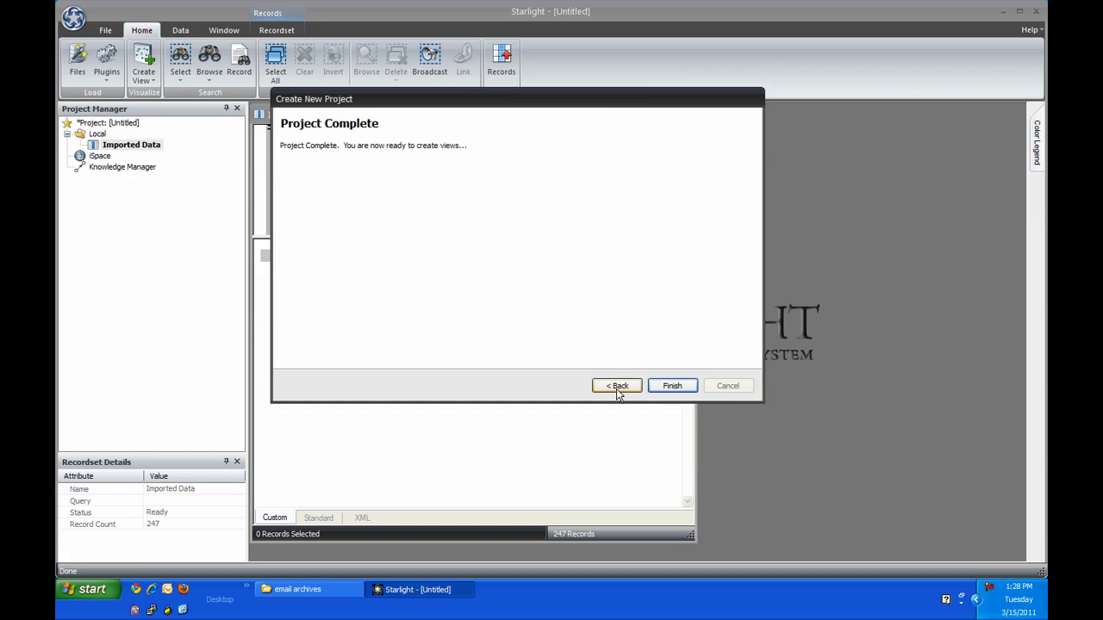
click(671, 386)
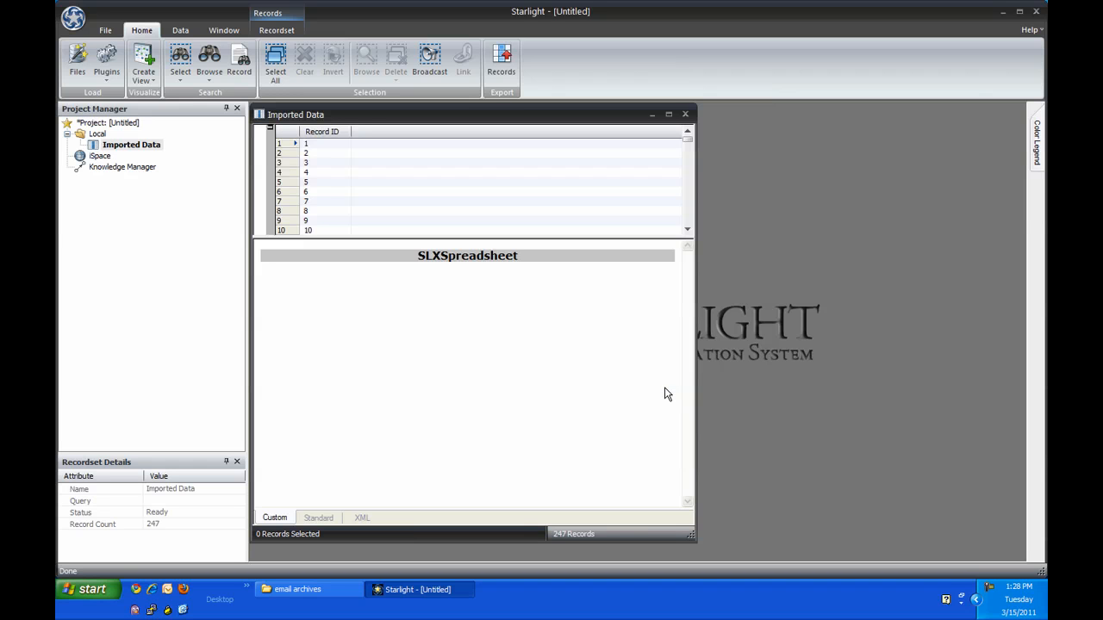
Step: Load the Imported Data recordset into the Knowledge Manager, maximize its window and examine the network clusters up close
drag(153, 152, 149, 166)
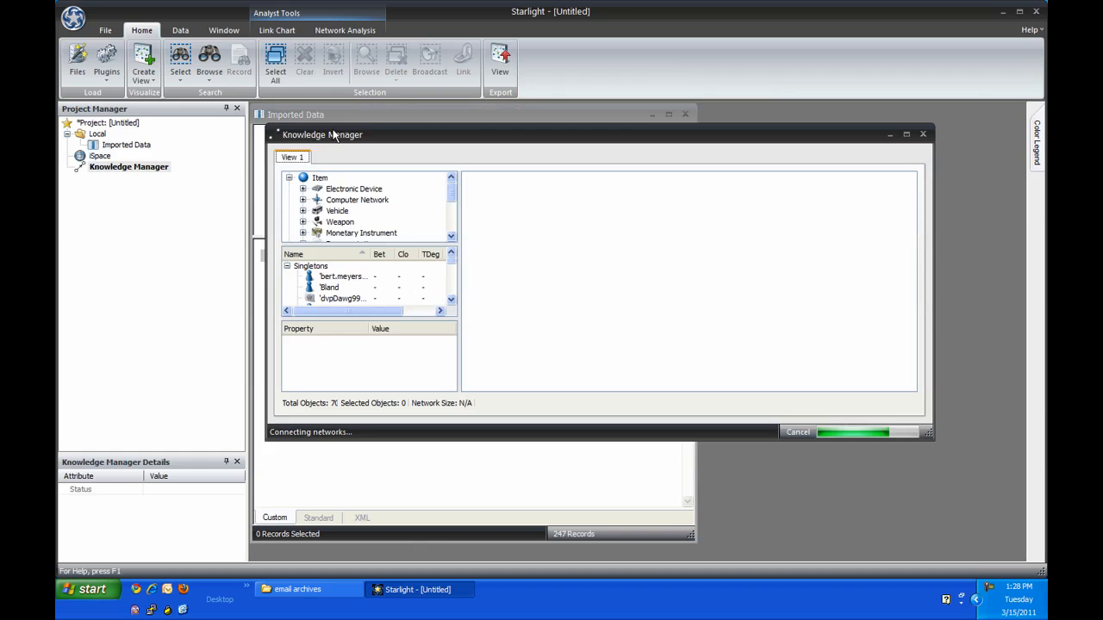
double_click(456, 131)
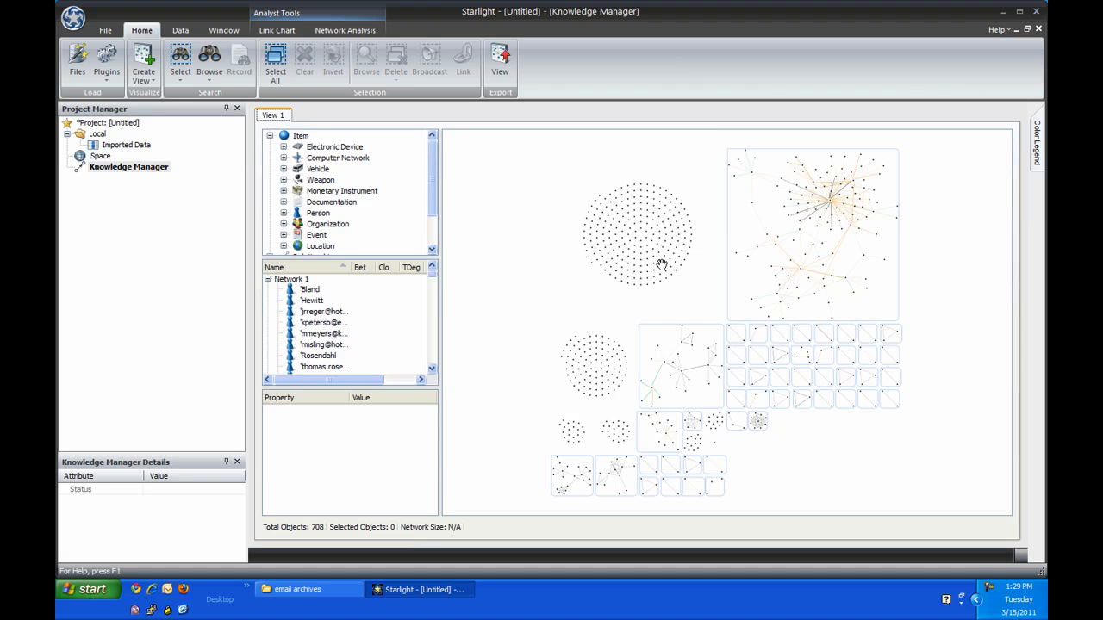
scroll(810, 233, up, 5)
drag(817, 217, 632, 413)
drag(754, 464, 937, 268)
scroll(705, 277, up, 2)
scroll(706, 277, up, 2)
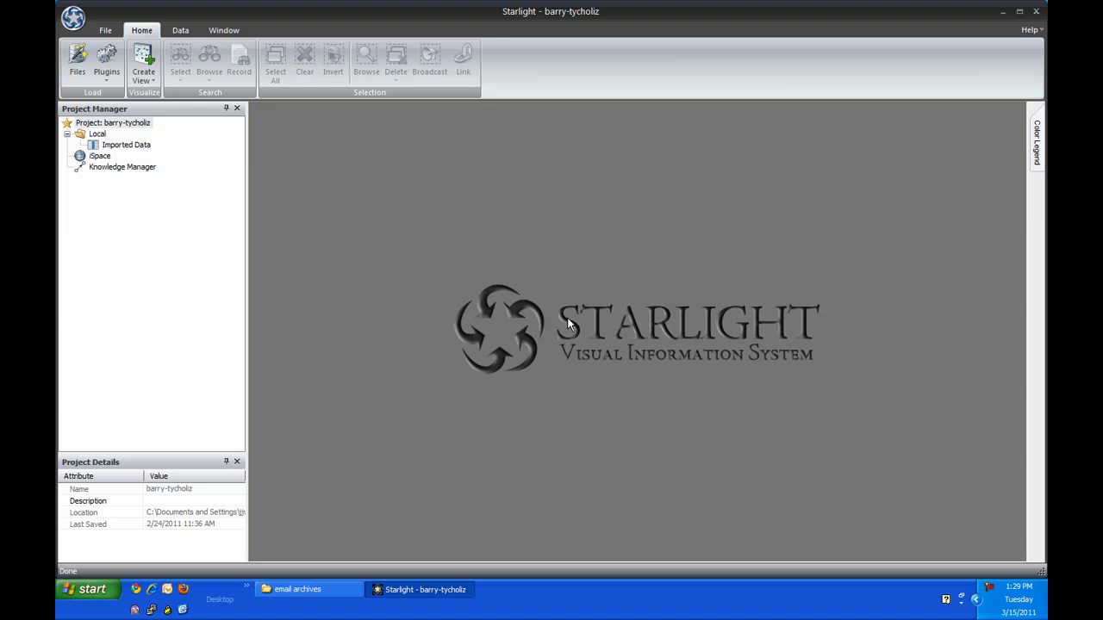
Step: Look through the full list of the project's record types in the Record Type Manager, and close it
click(180, 30)
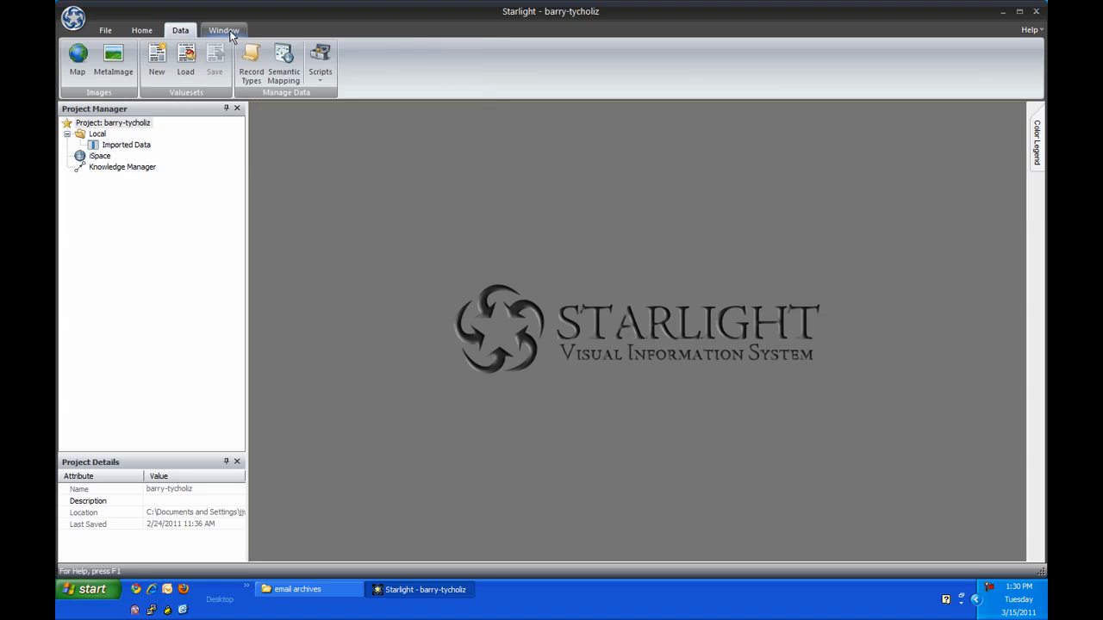
click(252, 60)
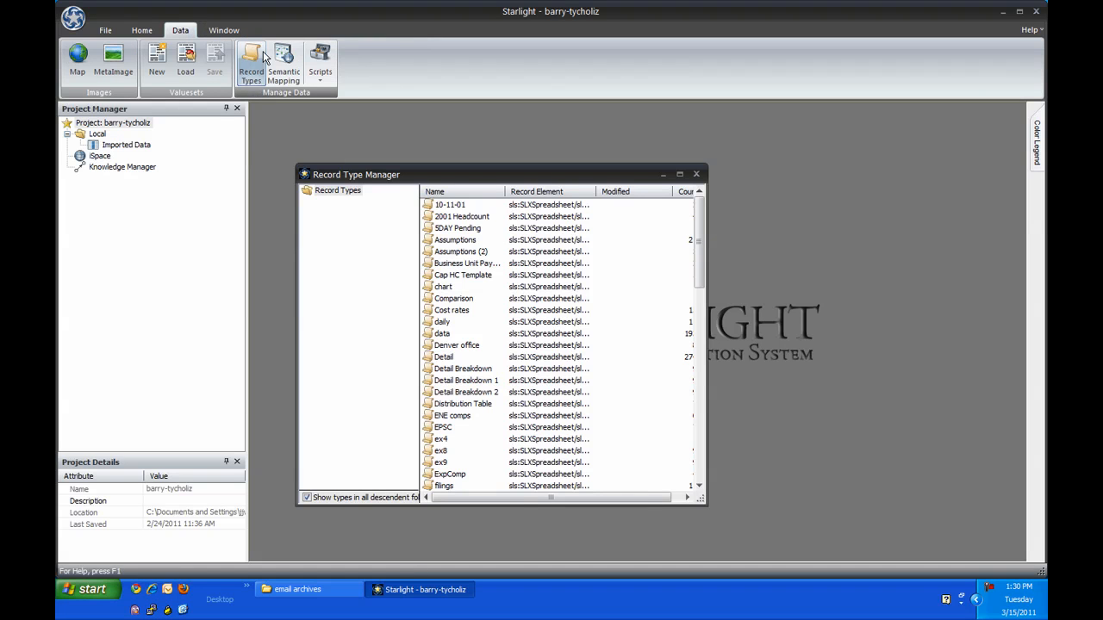
drag(702, 216, 700, 392)
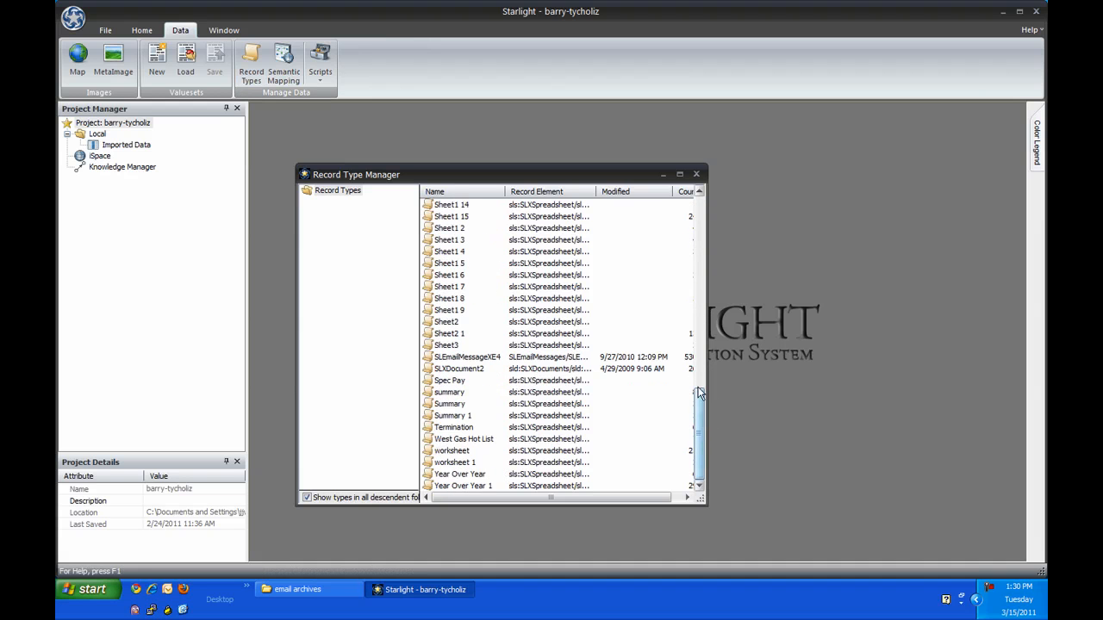
click(693, 174)
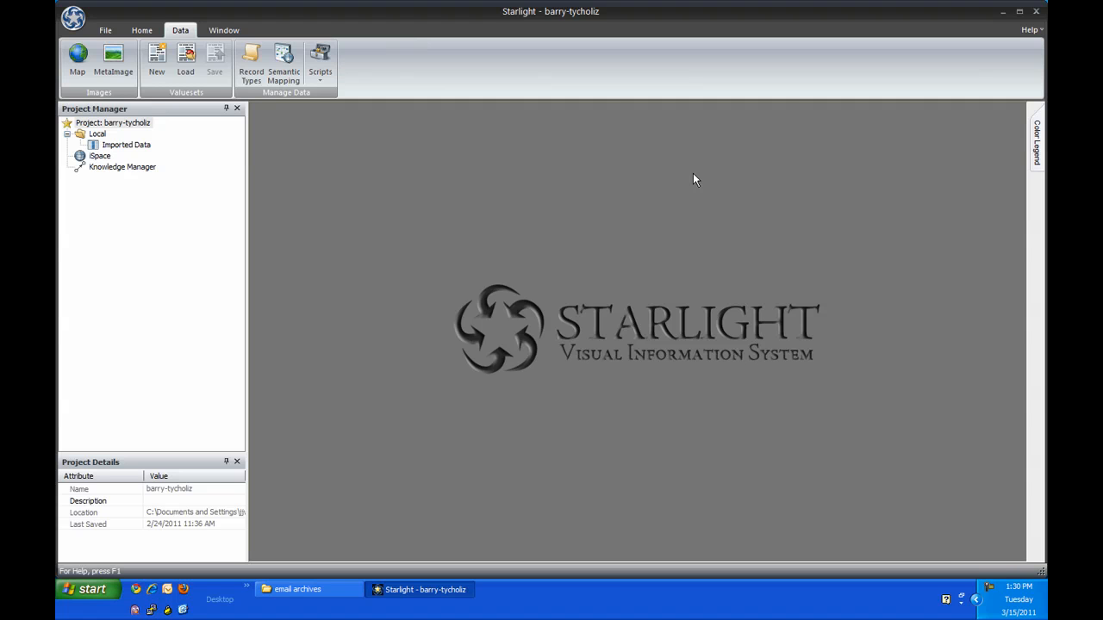
Step: Open the Imported Data recordset and split it by record type
click(141, 30)
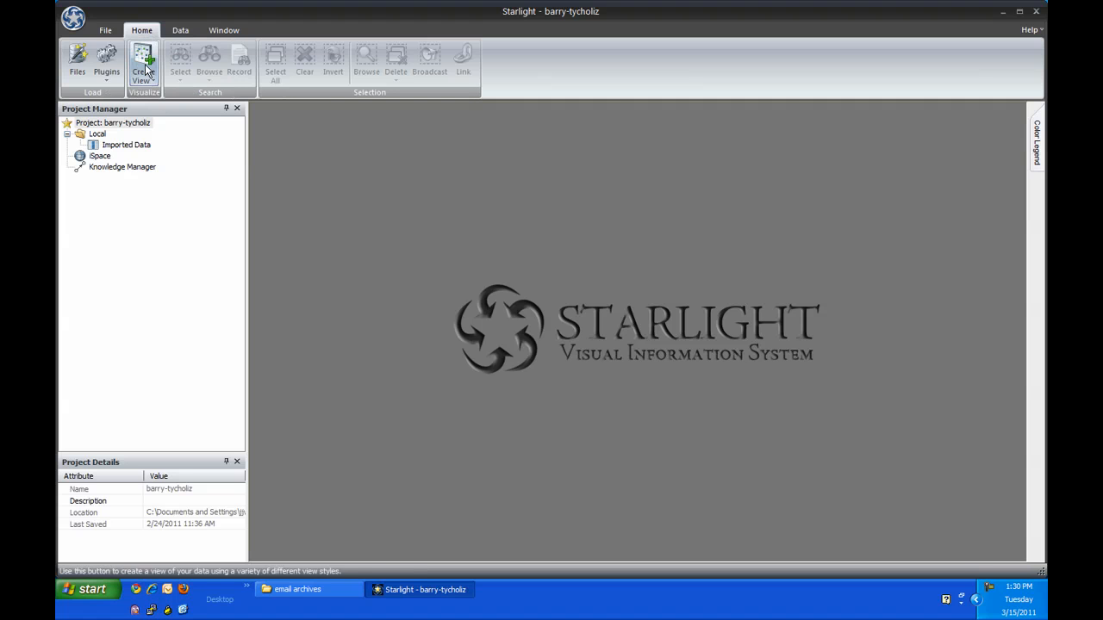
double_click(138, 145)
click(276, 30)
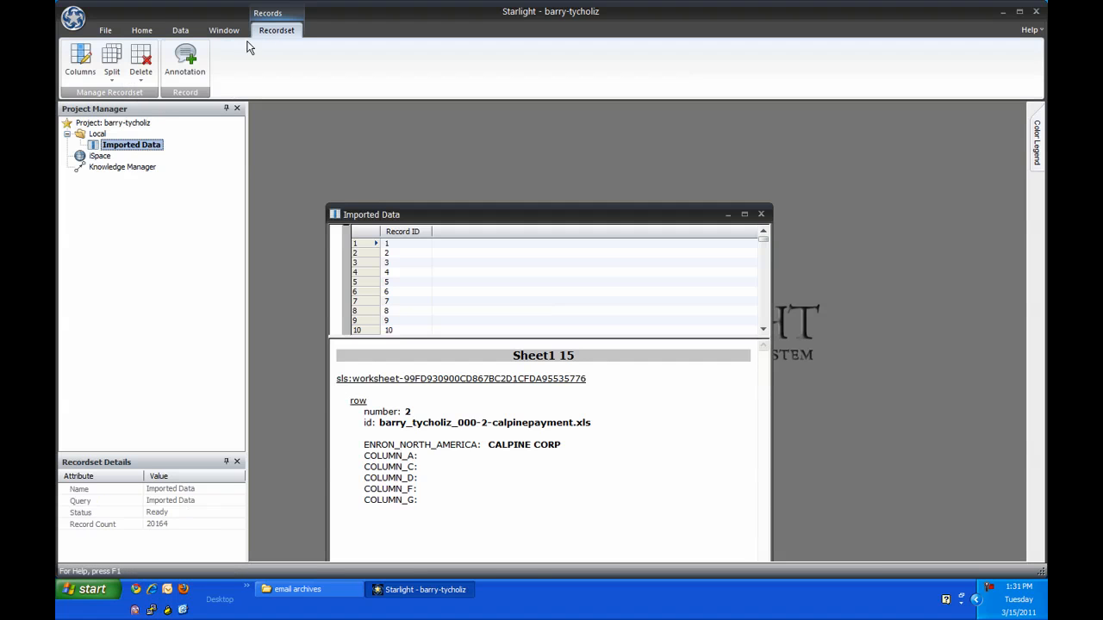
click(112, 80)
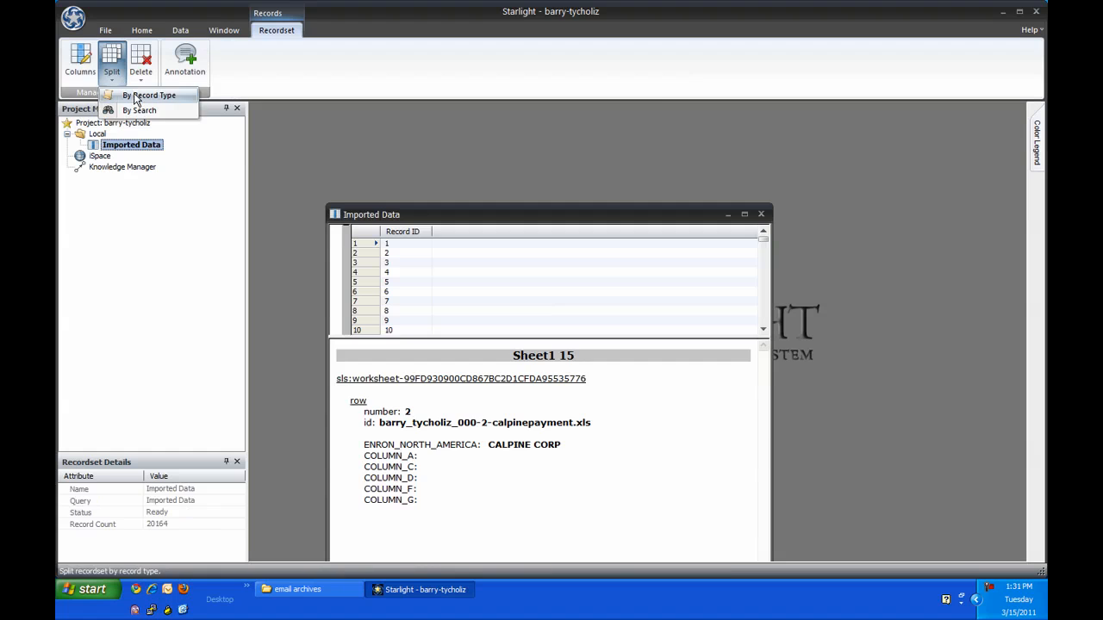
click(146, 96)
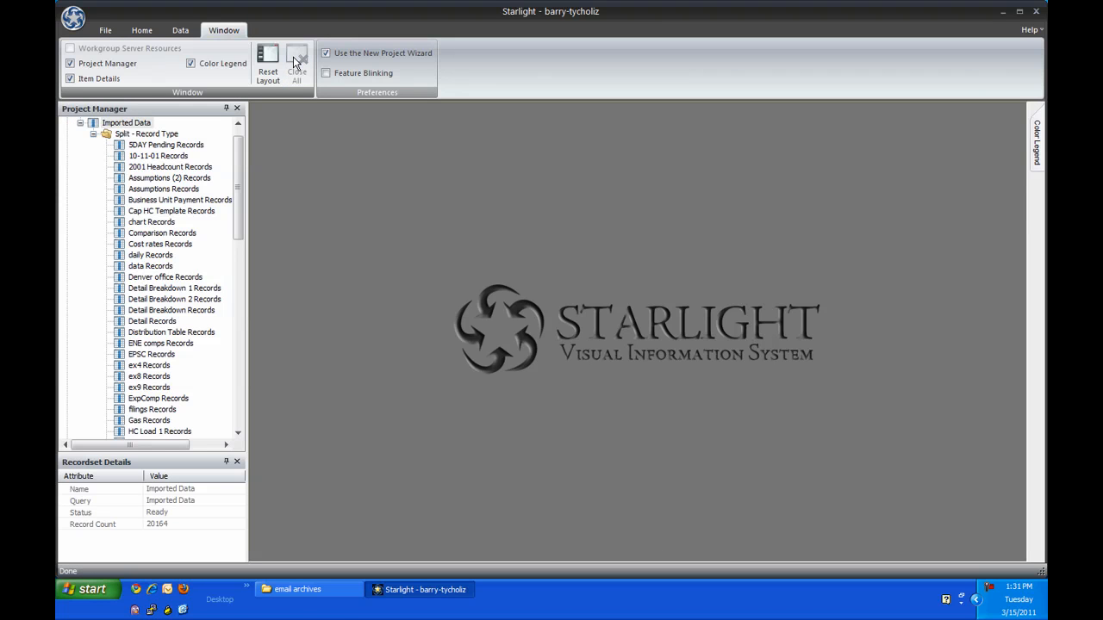
Step: Open the SLEmailMessageXE4 Records recordset and start an advanced browse search on it
drag(243, 170, 258, 384)
double_click(183, 293)
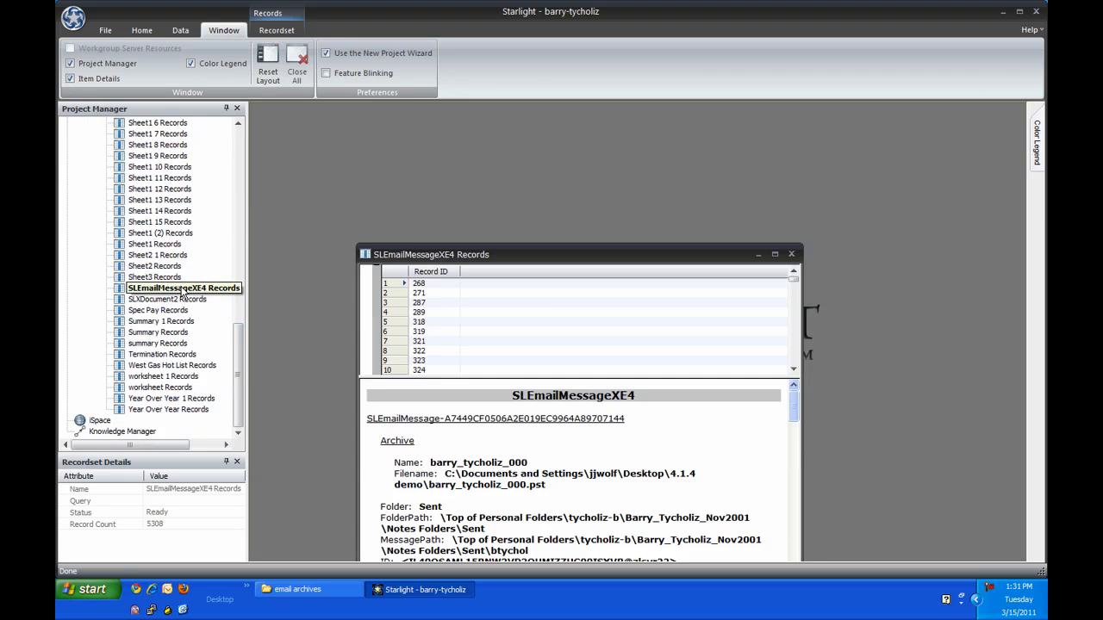
click(143, 32)
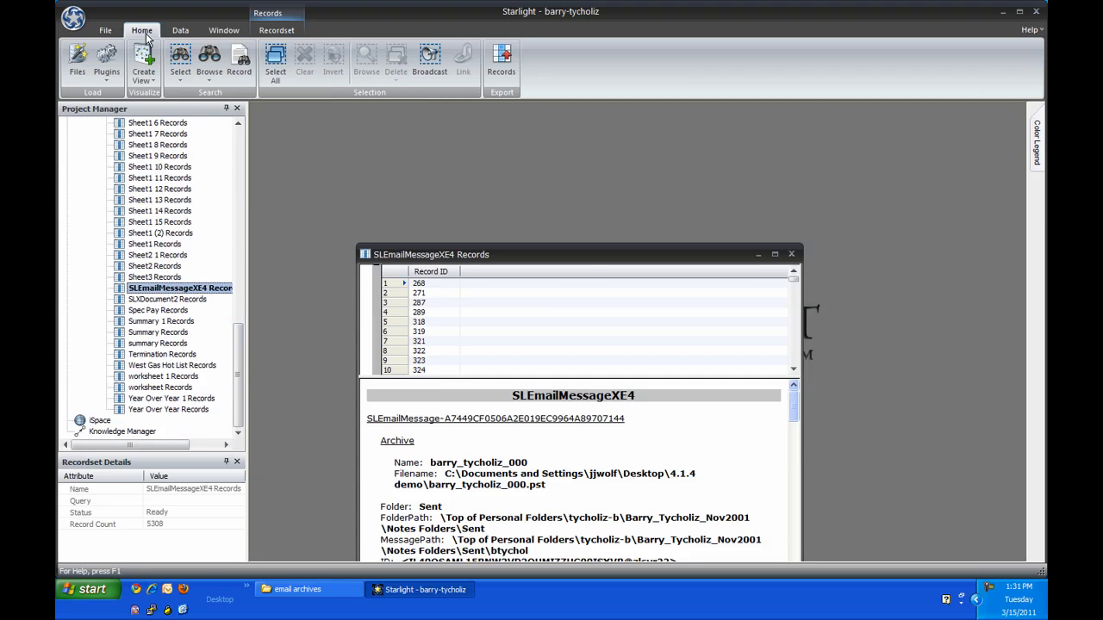
click(210, 62)
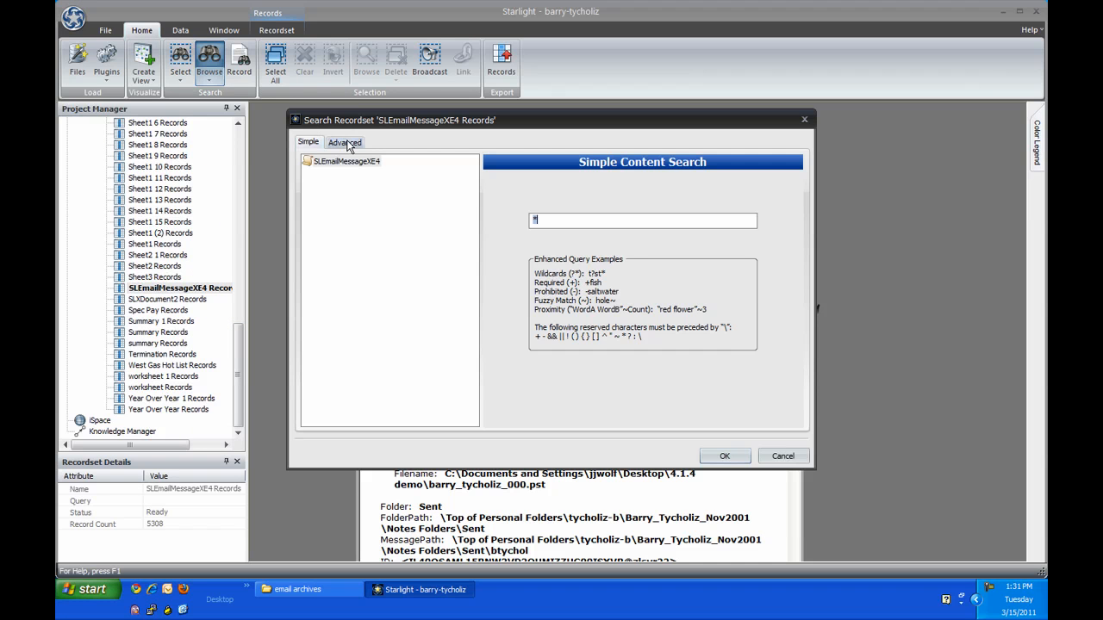
click(346, 143)
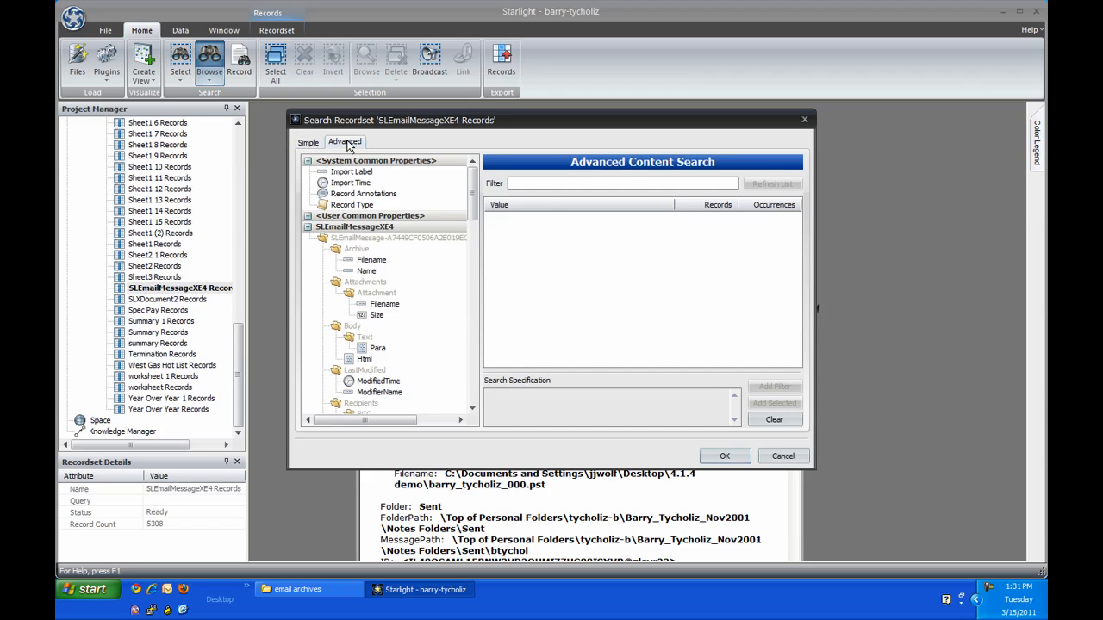
Step: Filter the FolderPath values by *inbox, add all matching paths to the search specification and run the search
click(406, 317)
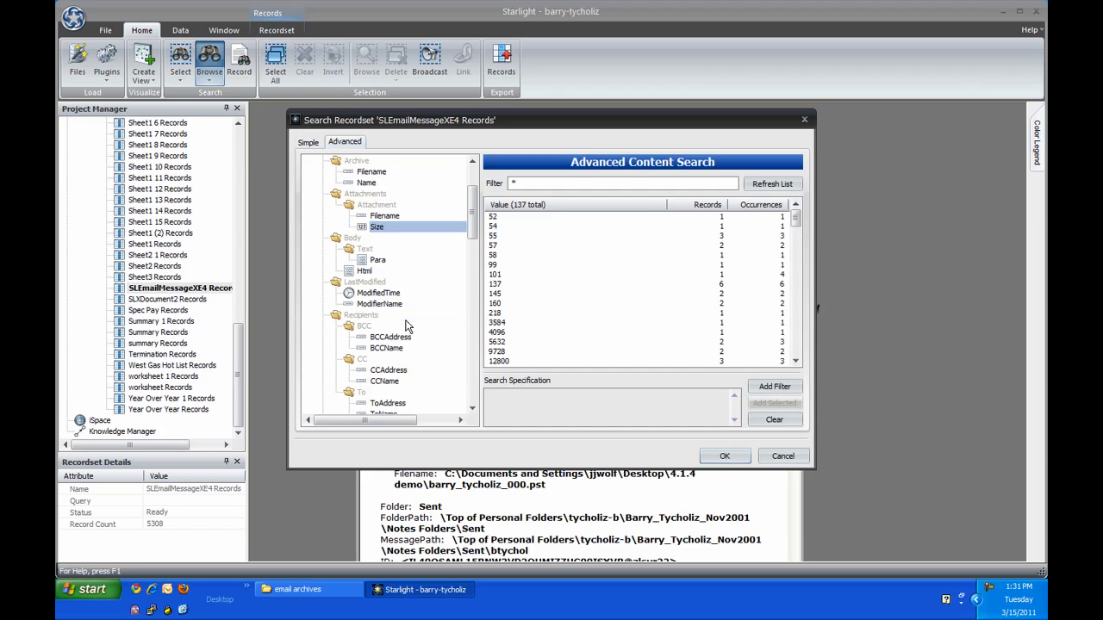
scroll(406, 326, down, 5)
click(375, 326)
click(526, 183)
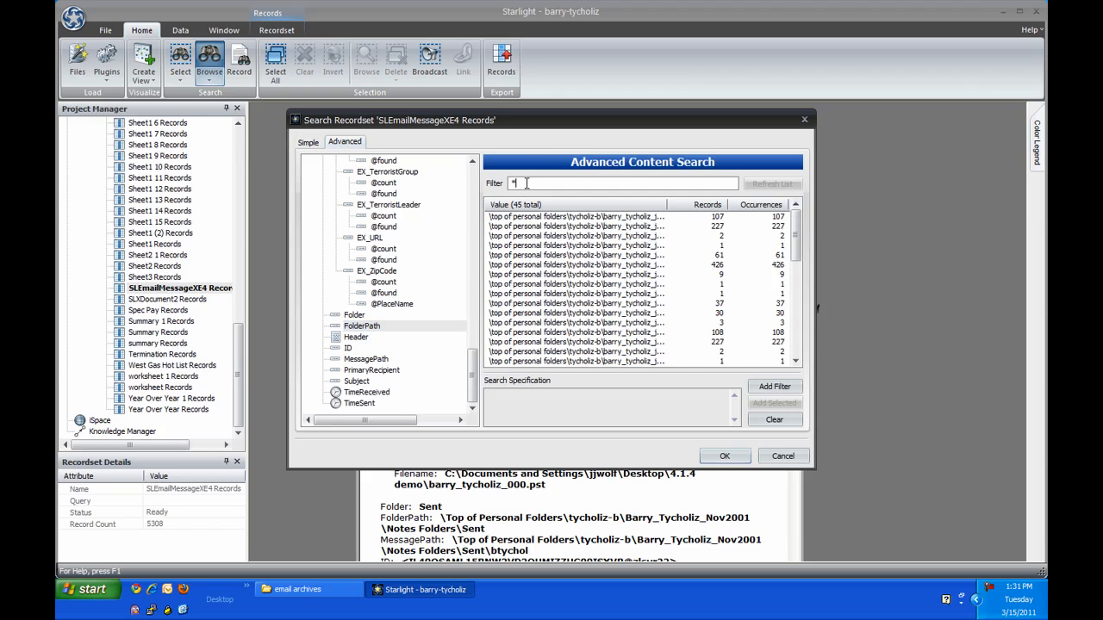
text(inbox)
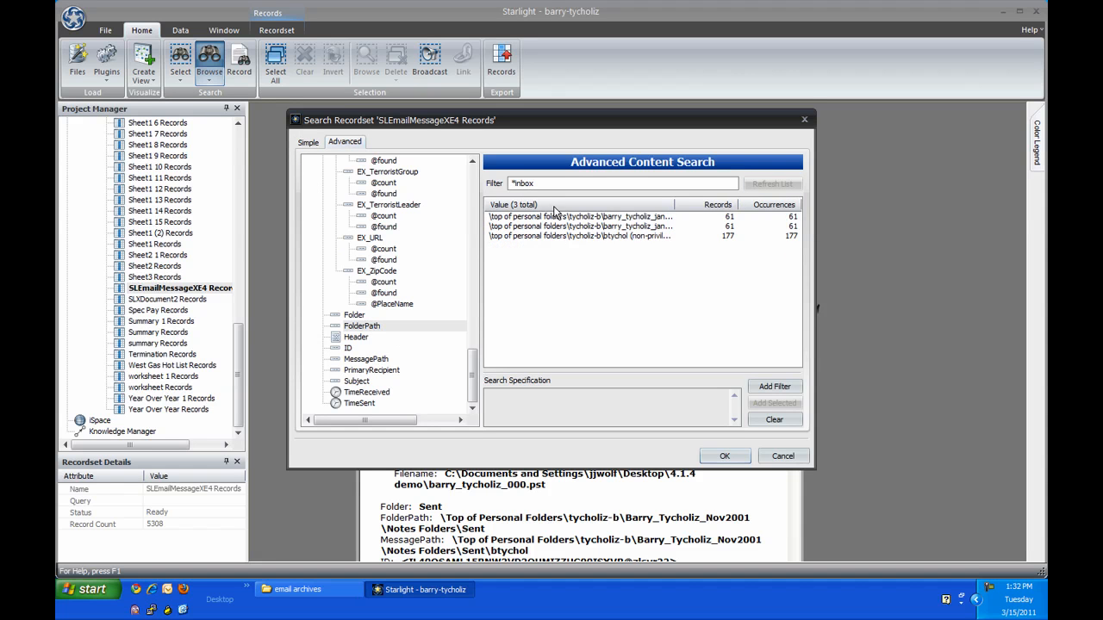
drag(560, 216, 593, 246)
click(774, 403)
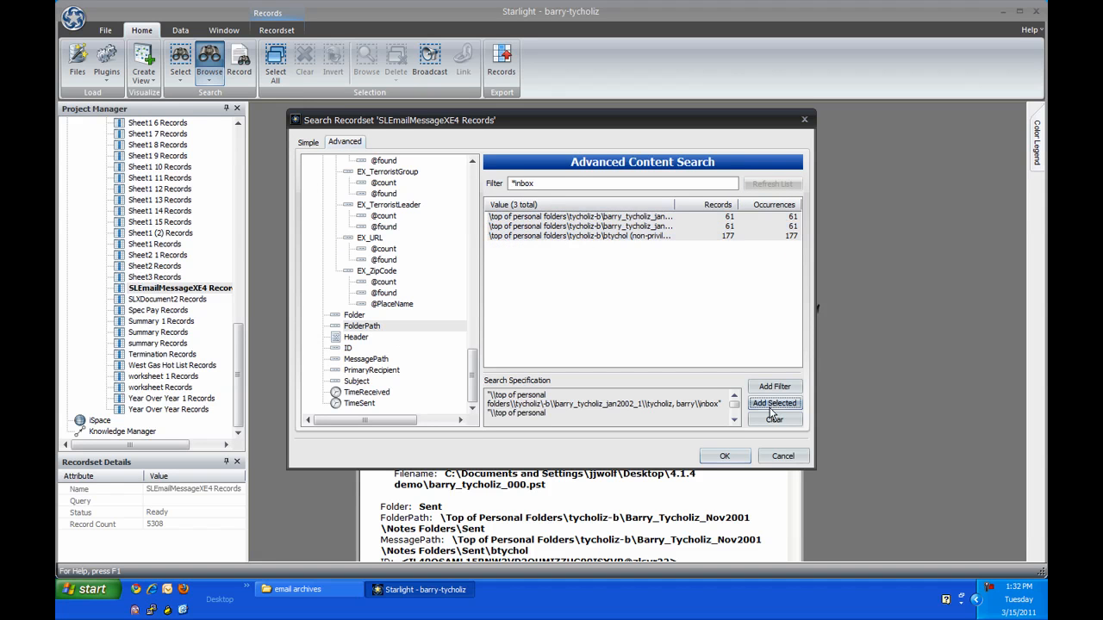
click(731, 456)
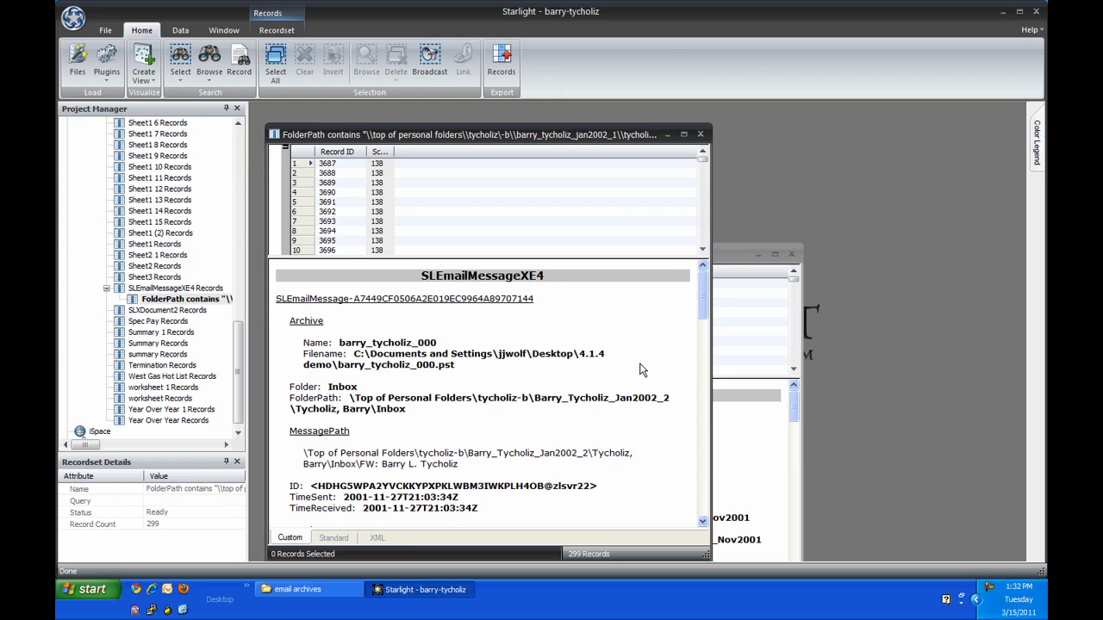
Step: Open the Knowledge Manager and maximize its window
scroll(241, 398, down, 1)
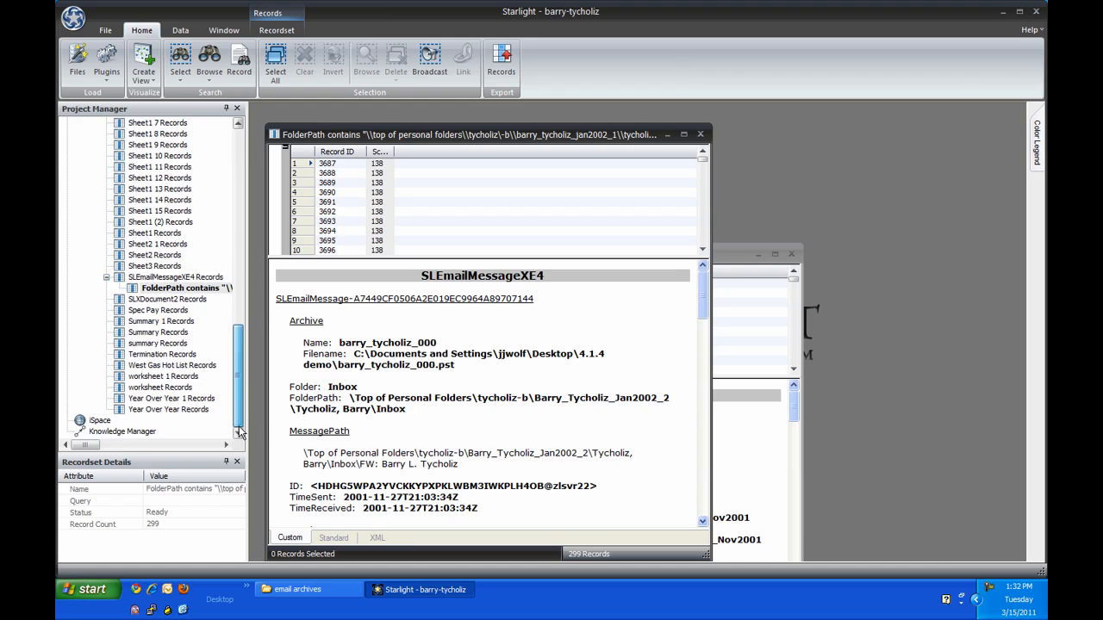
double_click(116, 431)
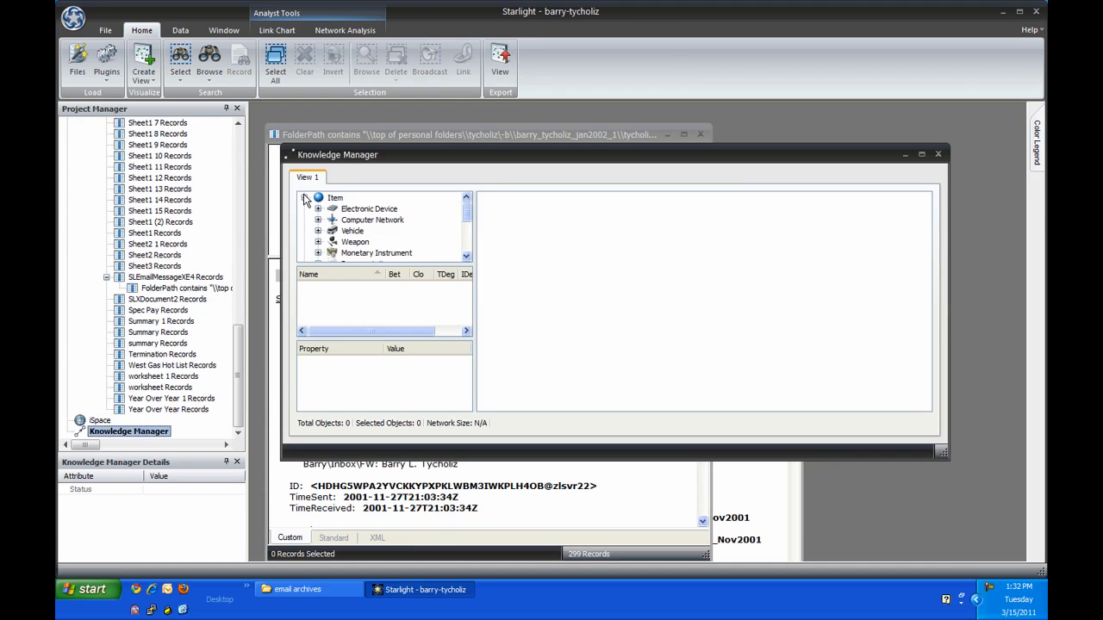
double_click(328, 154)
Step: Add a new grid to the Knowledge Manager and load the FolderPath inbox search recordset into it
click(277, 32)
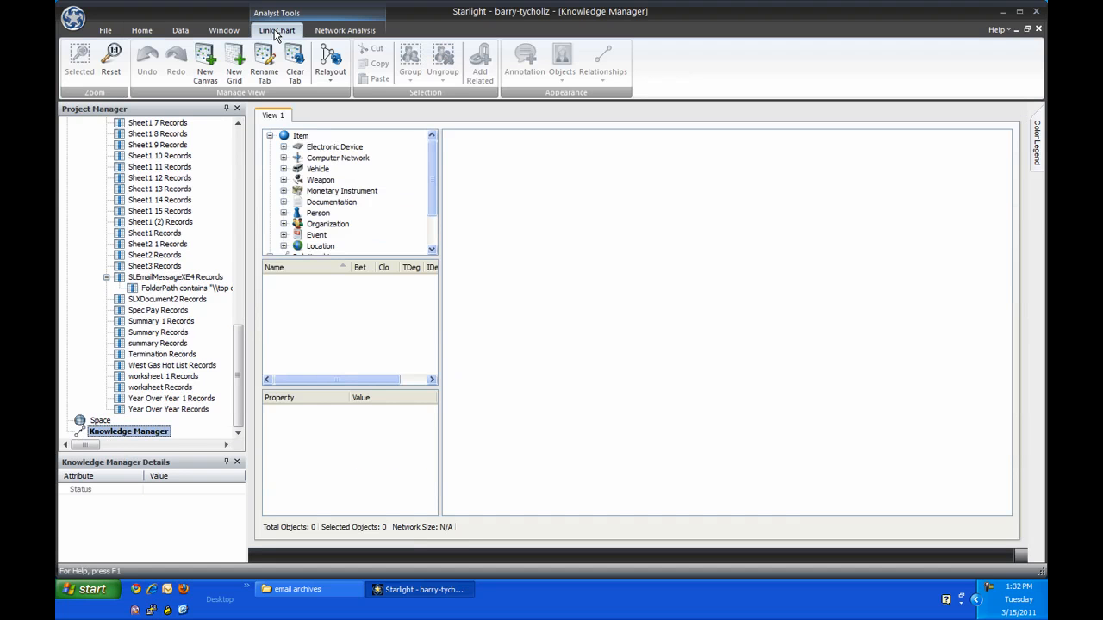
click(234, 67)
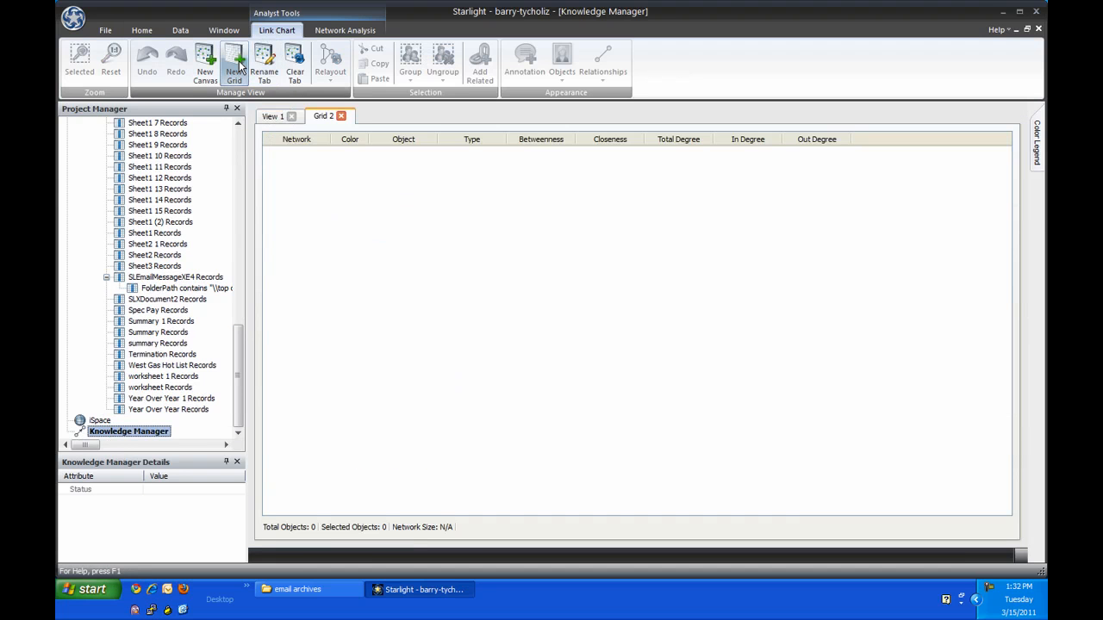
drag(209, 288, 442, 334)
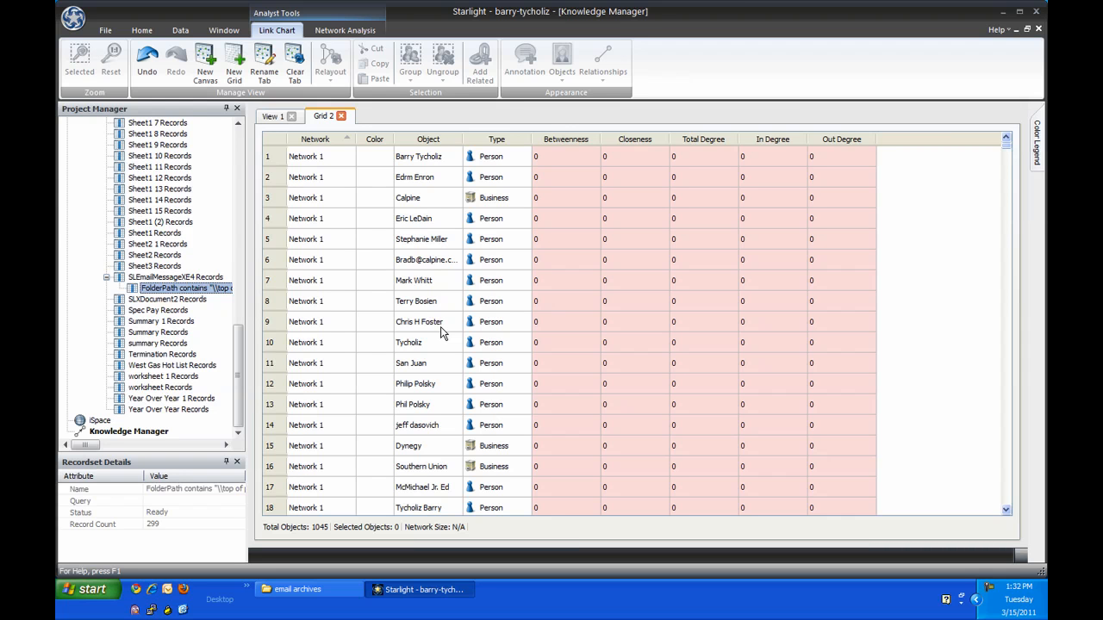
click(141, 31)
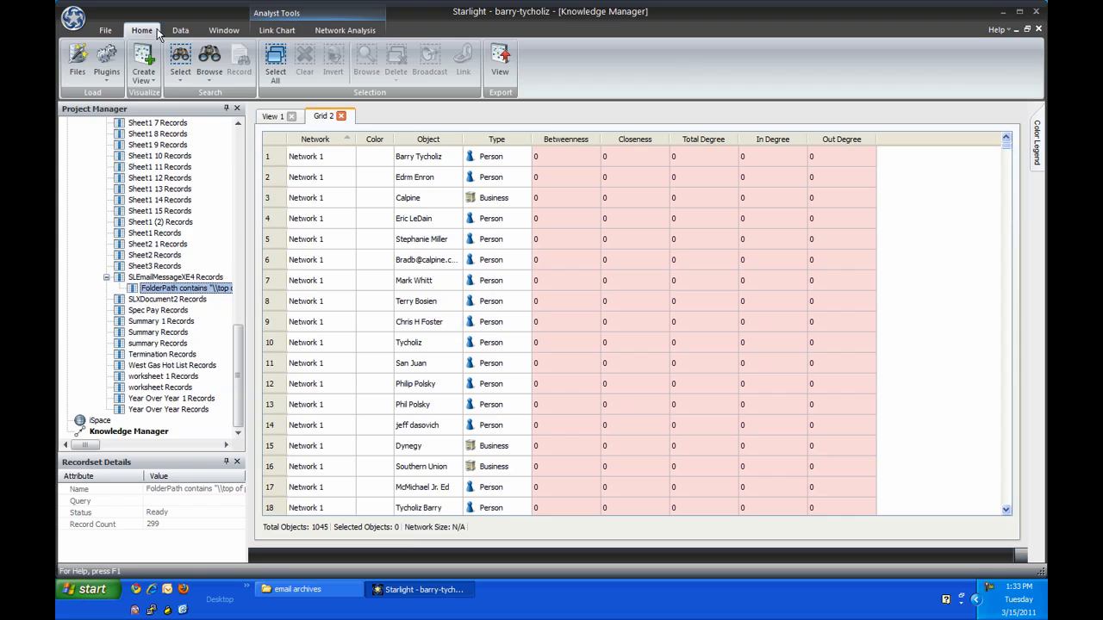
Step: Select all grid objects matching the mailbox owner's surname and create a valueset from the selection
click(181, 54)
text(tych)
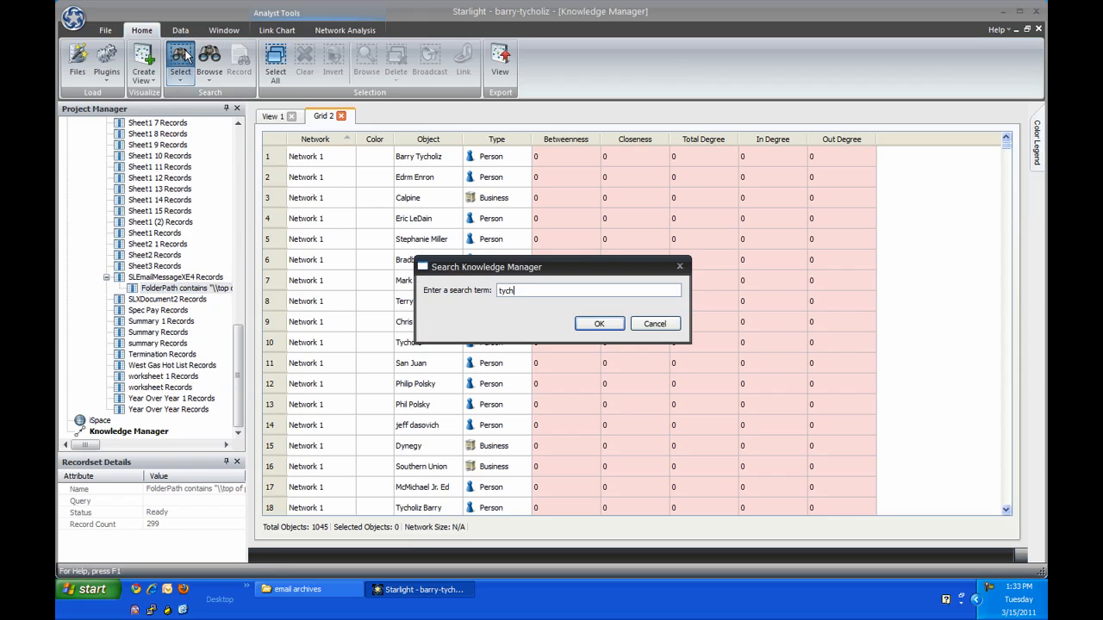
text(oliz)
key(Return)
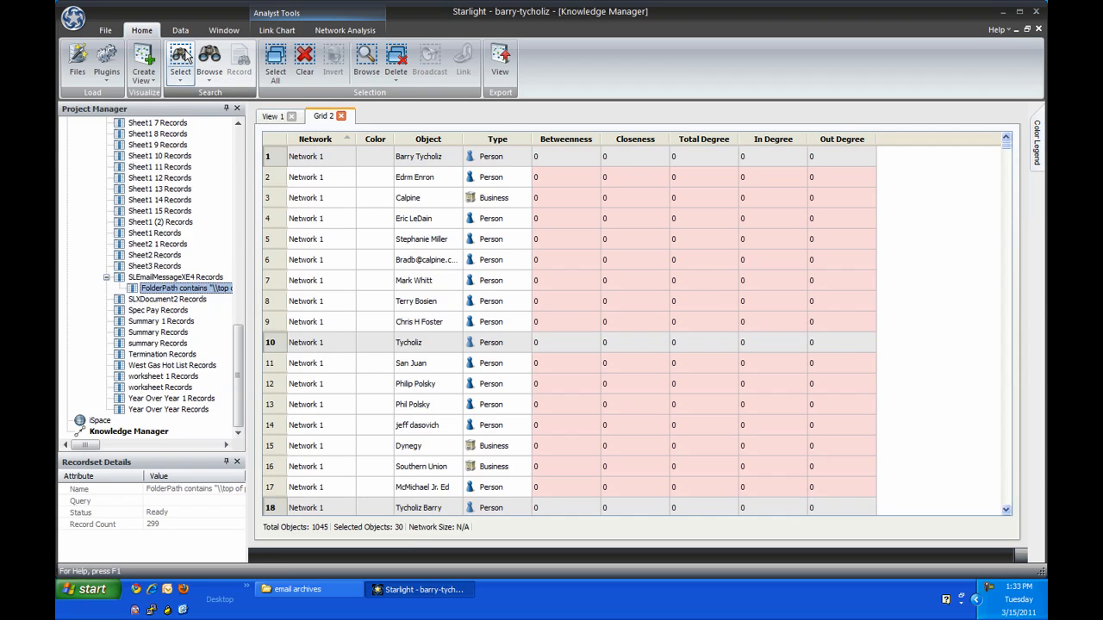
right_click(320, 153)
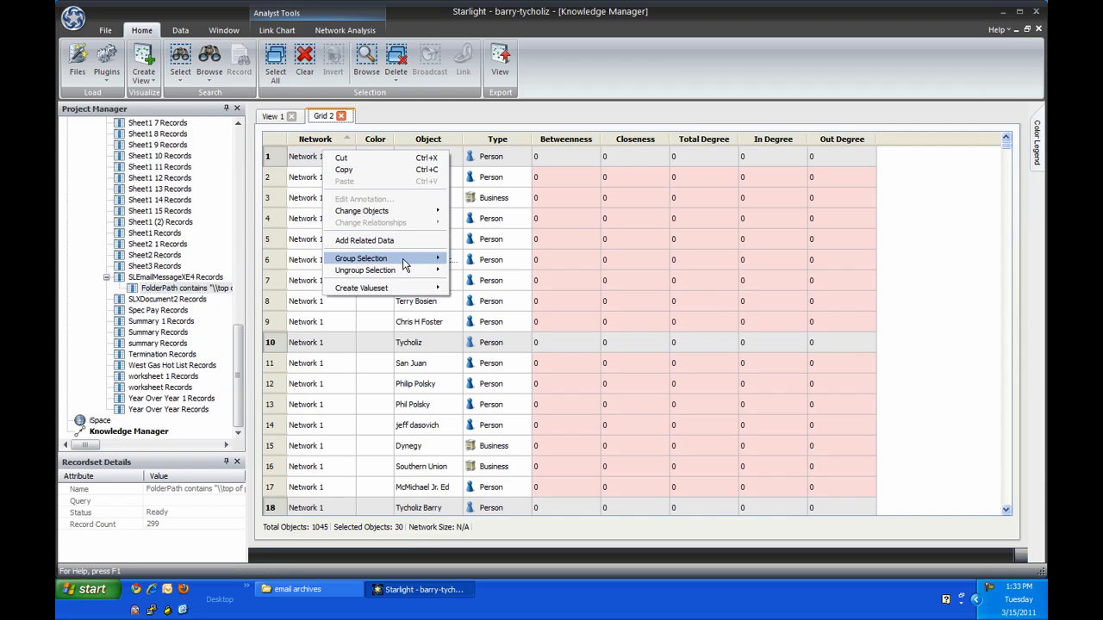
click(471, 300)
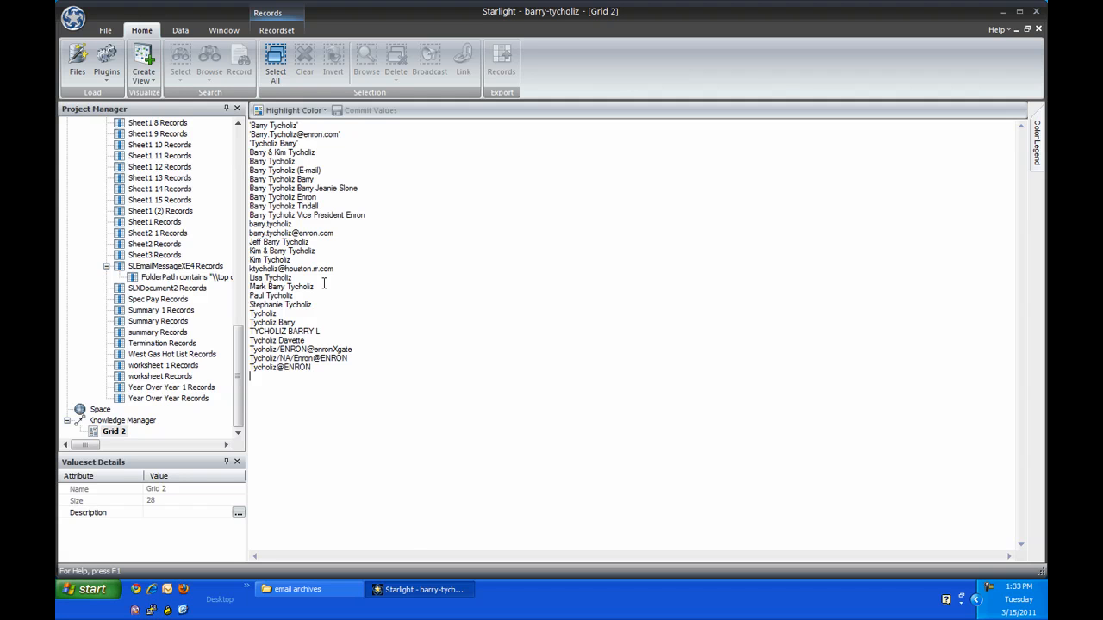
Step: Remove the four other people who share the mailbox owner's surname from the valueset and return to the Knowledge Manager grid
drag(250, 276, 250, 285)
key(Delete)
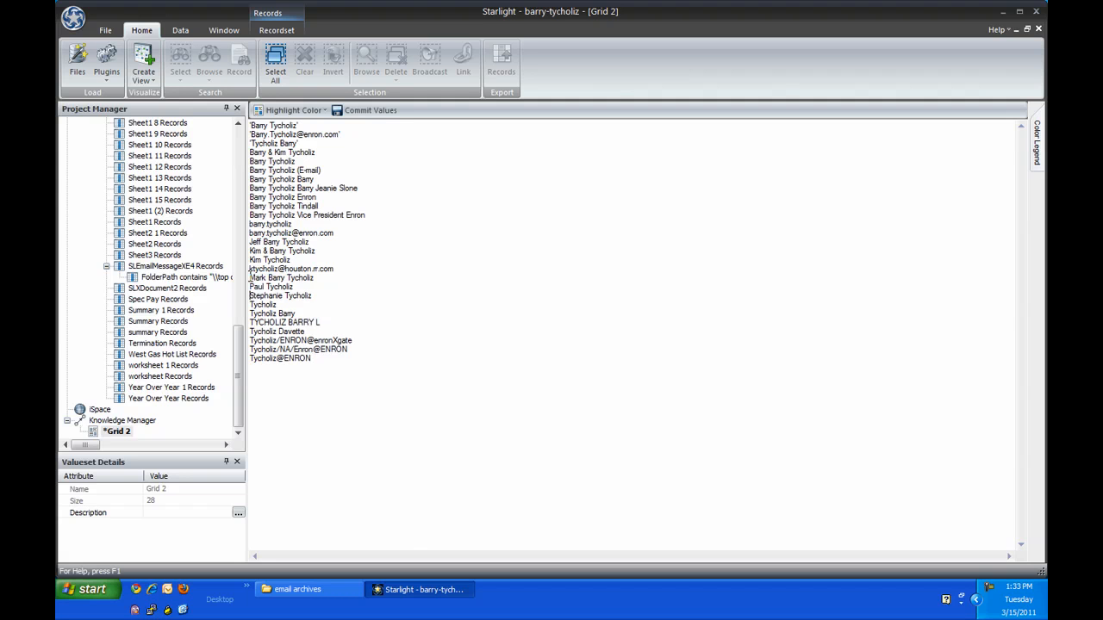
drag(250, 287, 249, 322)
key(Delete)
key(Delete)
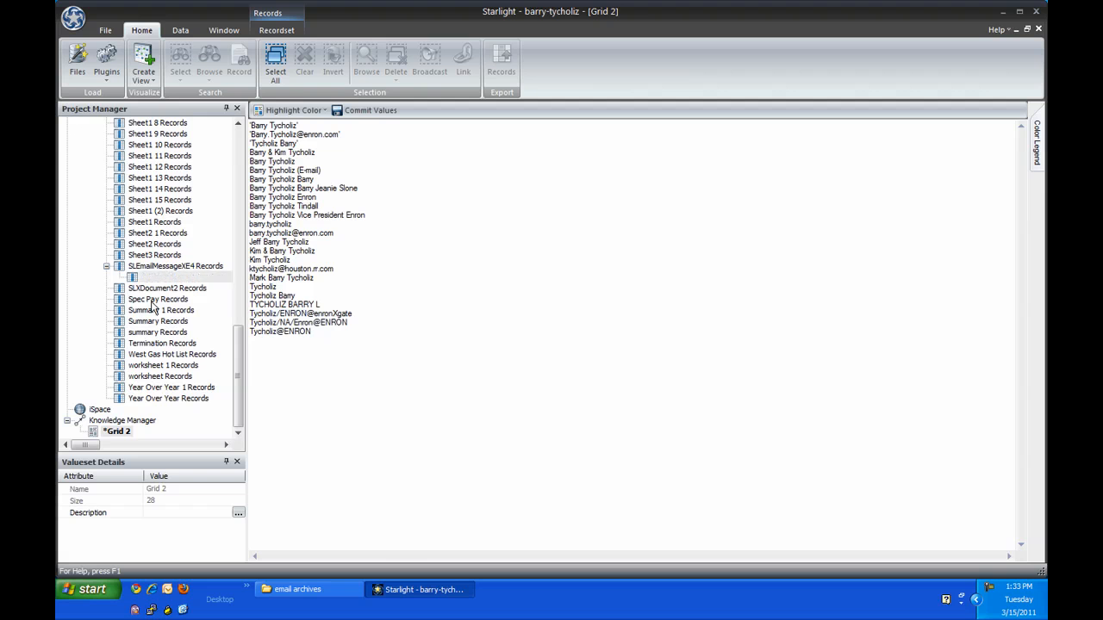
click(116, 431)
click(114, 421)
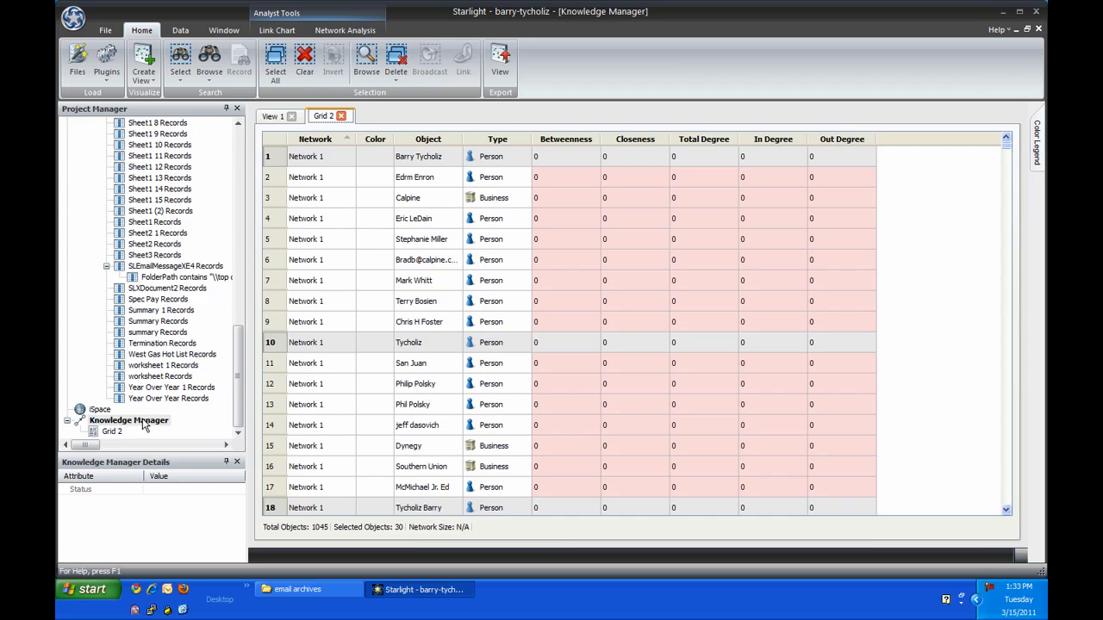
Step: Group the selected name variants of the mailbox owner and locate the merged network in the grid
click(277, 31)
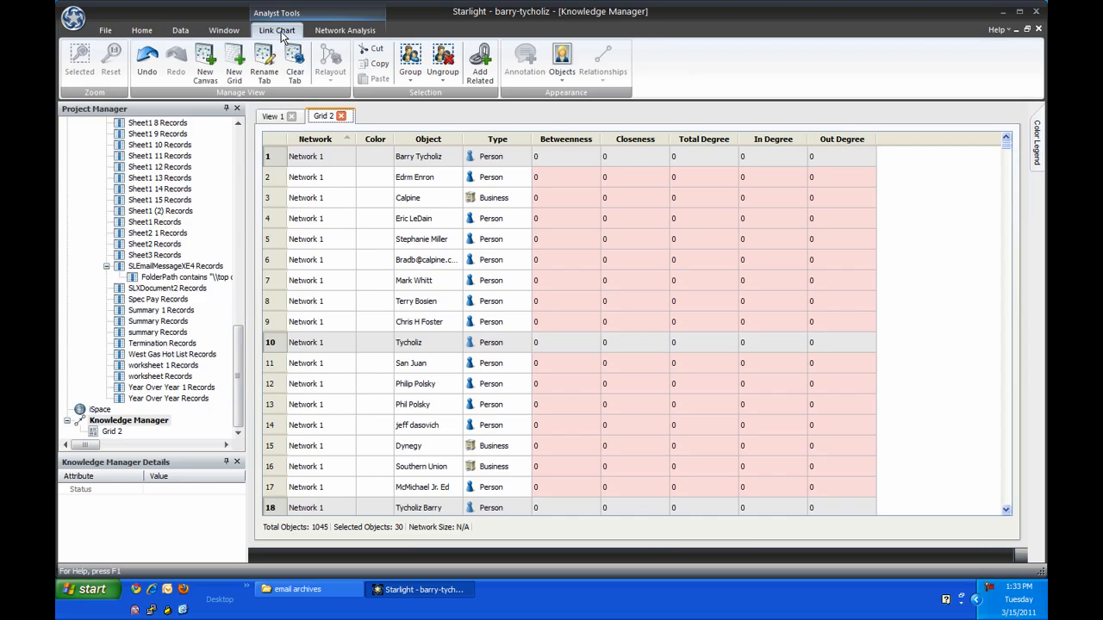
click(411, 58)
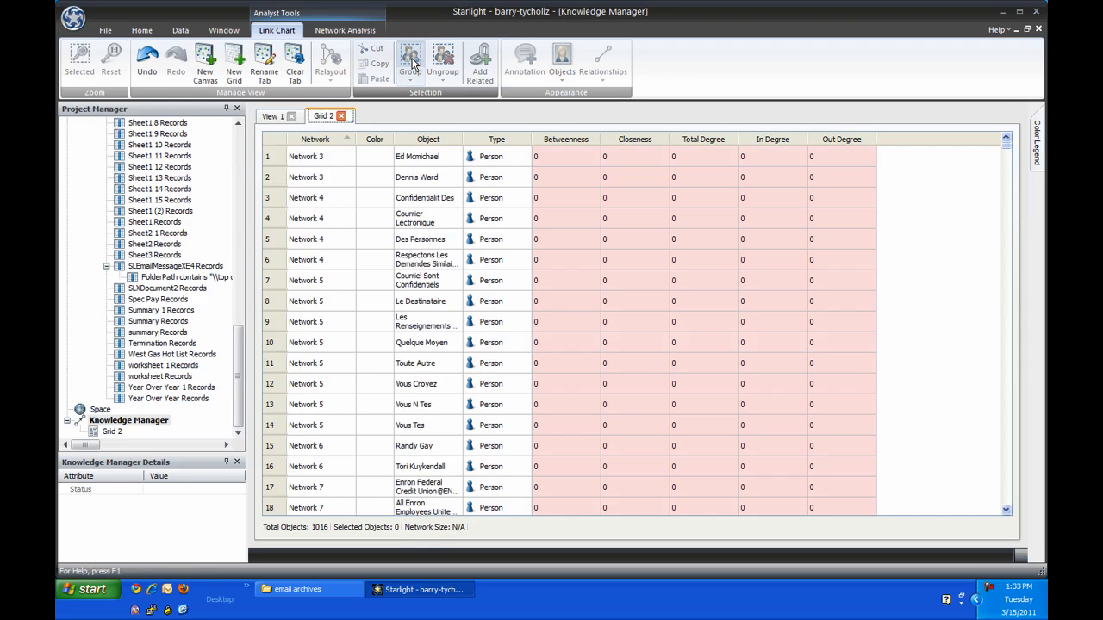
drag(1008, 153, 1015, 178)
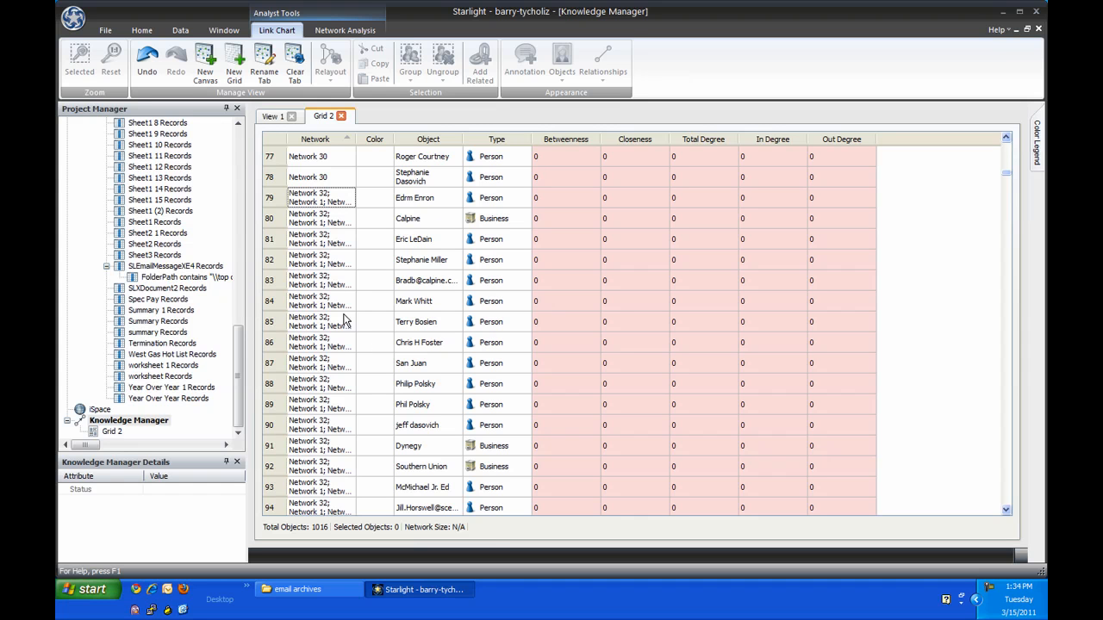
Step: Rank the grid objects by betweenness centrality, then sort them by Betweenness and by Network
click(345, 30)
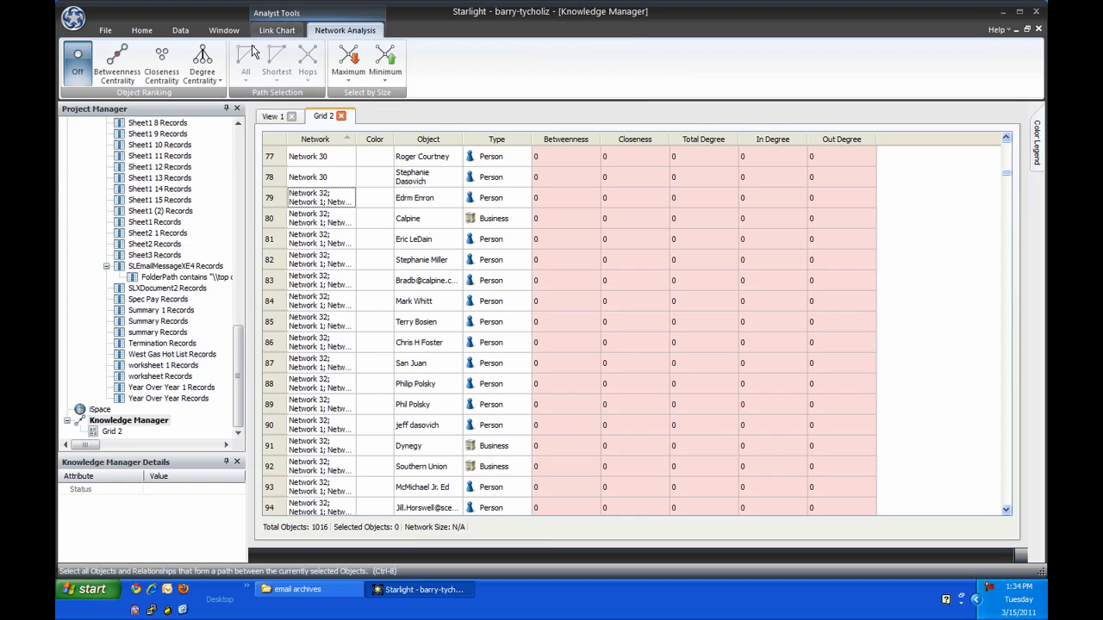
click(125, 65)
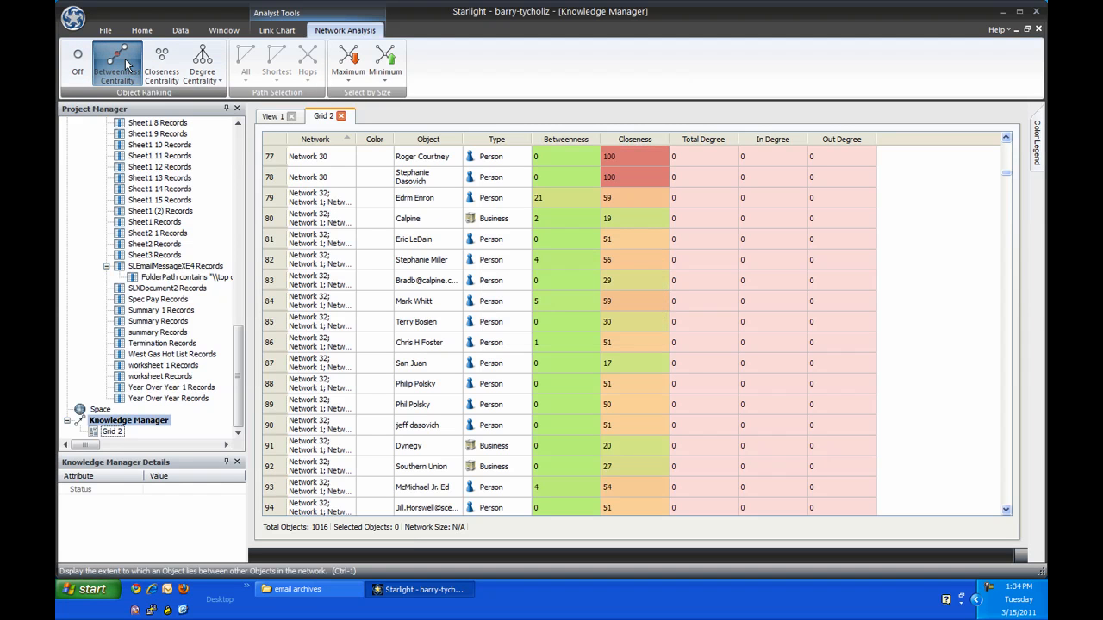
click(567, 142)
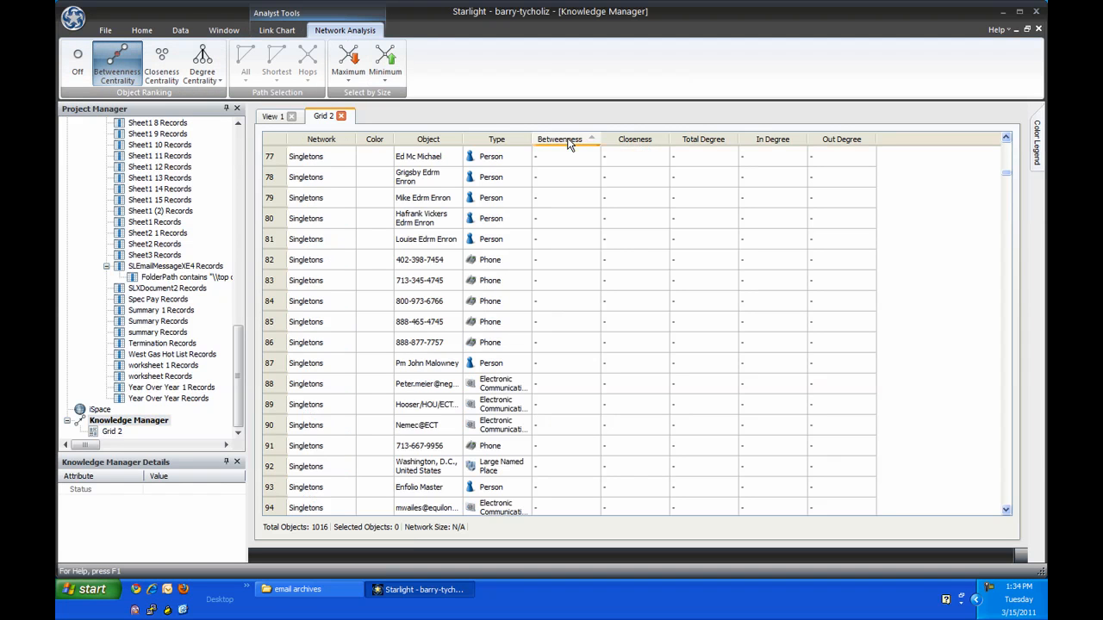
click(325, 137)
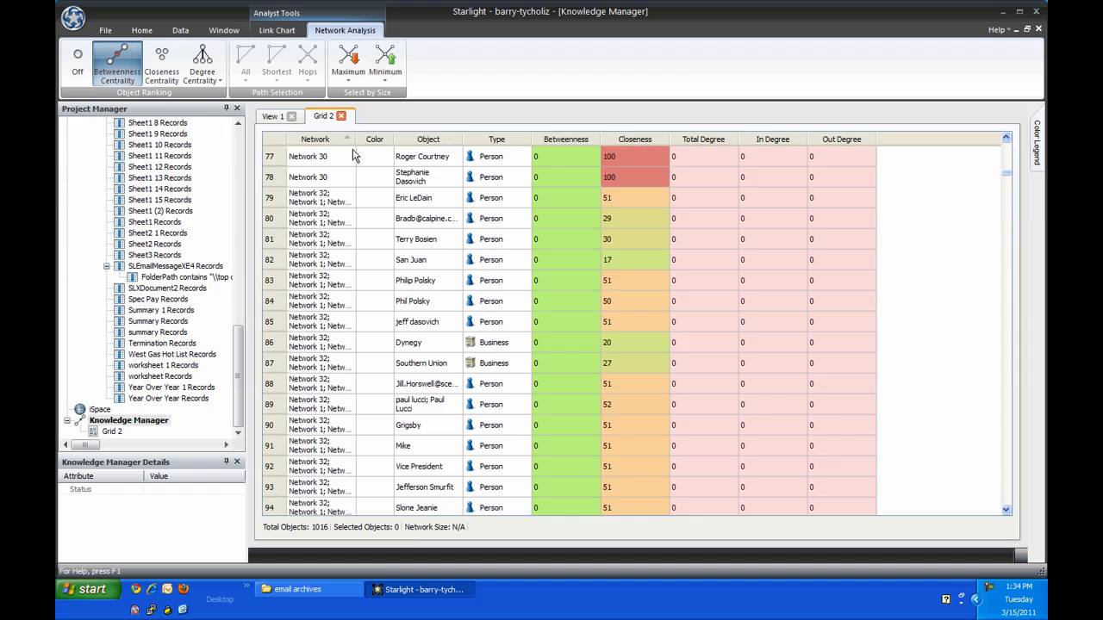
Step: Delete the block of objects in the merged Network 32 group whose betweenness is 0
click(548, 204)
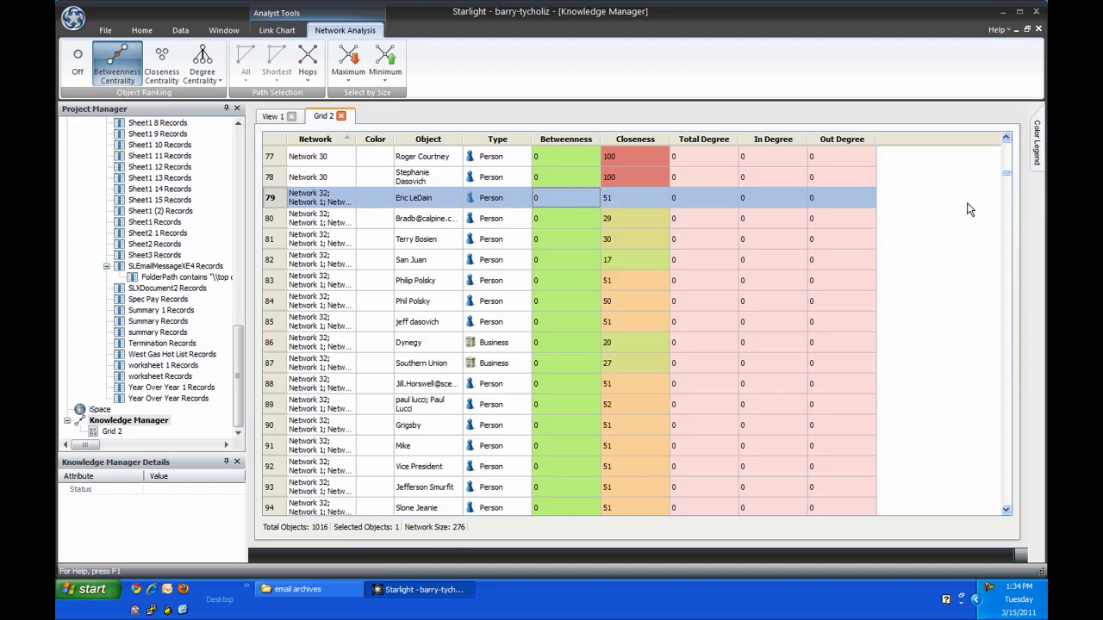
drag(1005, 172, 1019, 254)
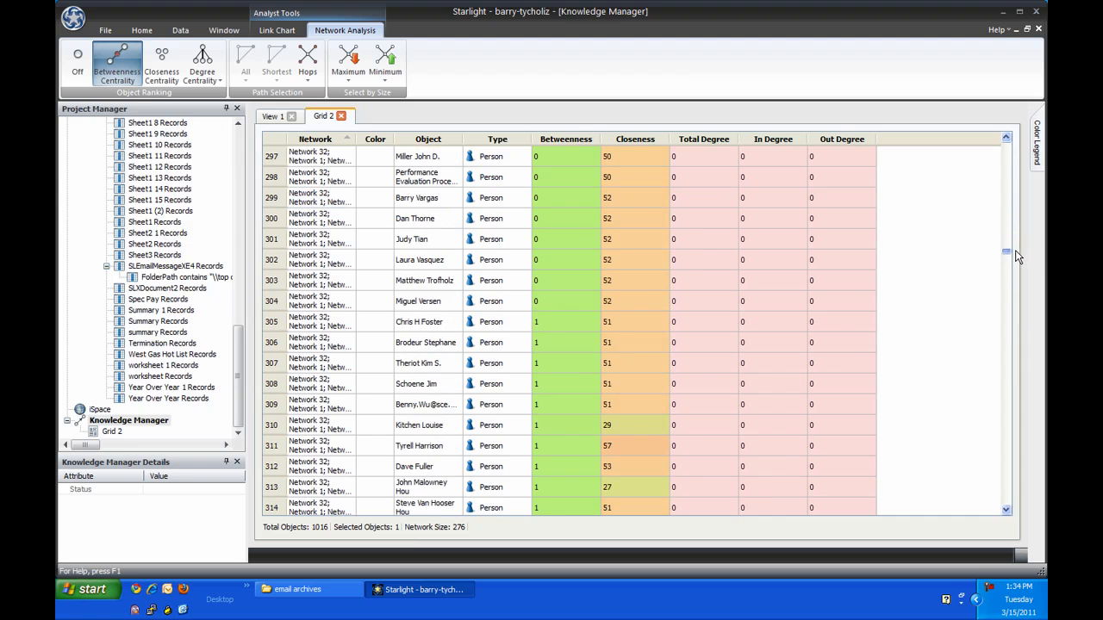
shift+click(318, 307)
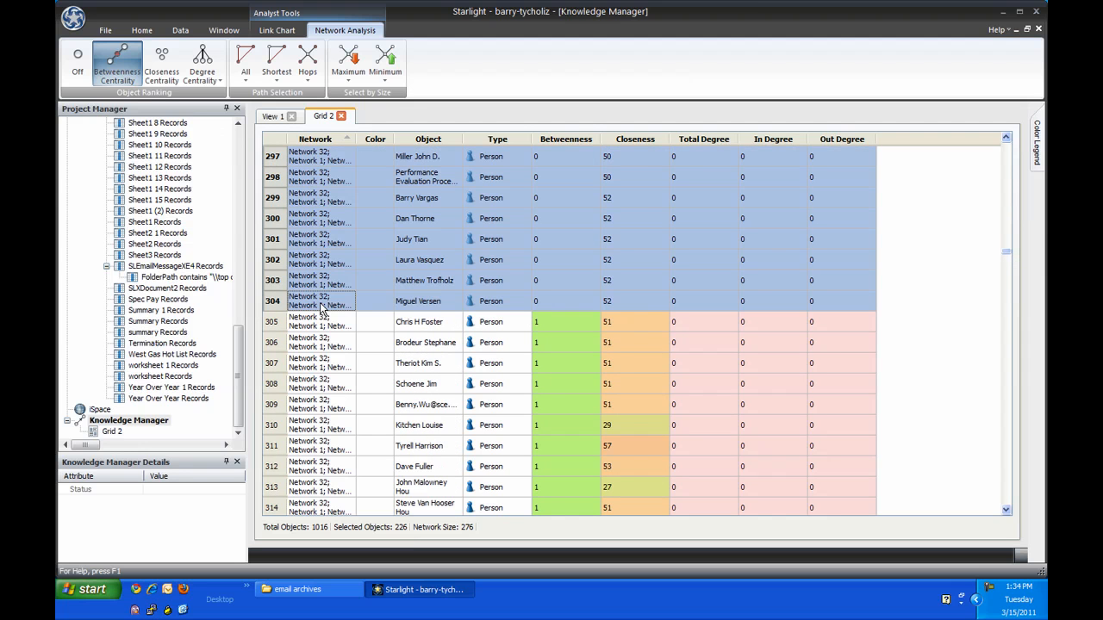
key(Delete)
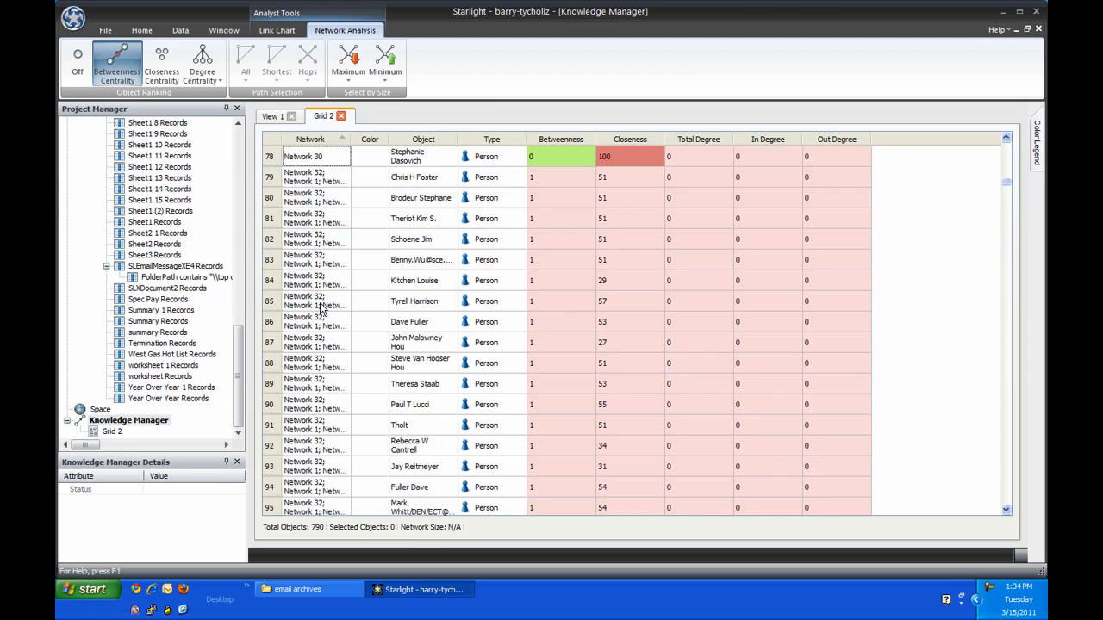
Step: Delete all objects in the Singletons group from the grid
drag(1006, 183, 1008, 510)
click(312, 200)
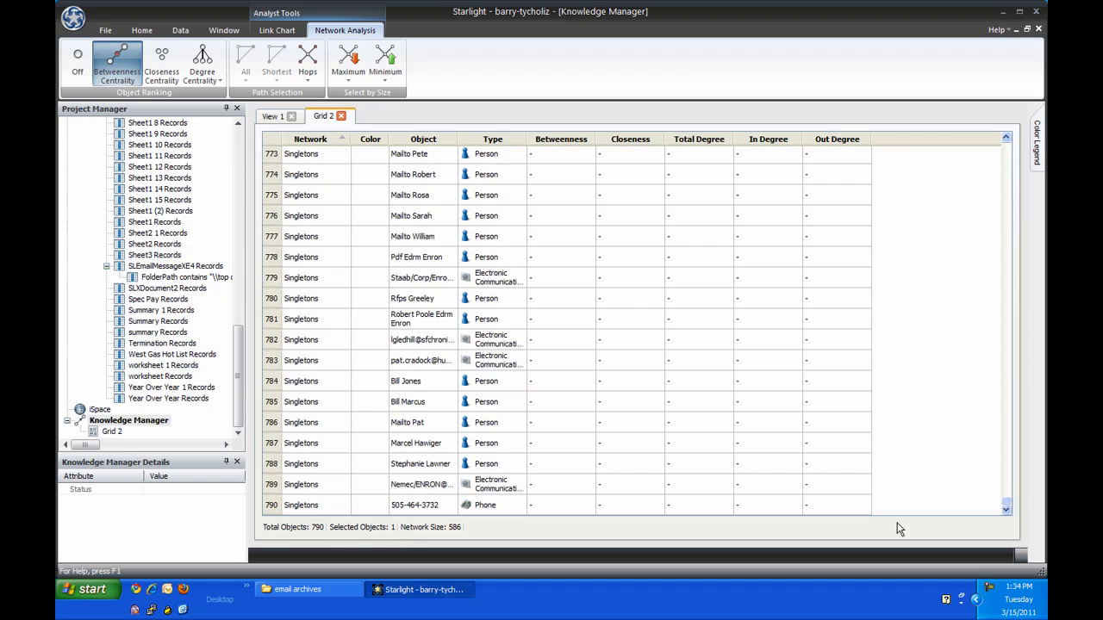
shift+click(329, 501)
key(Delete)
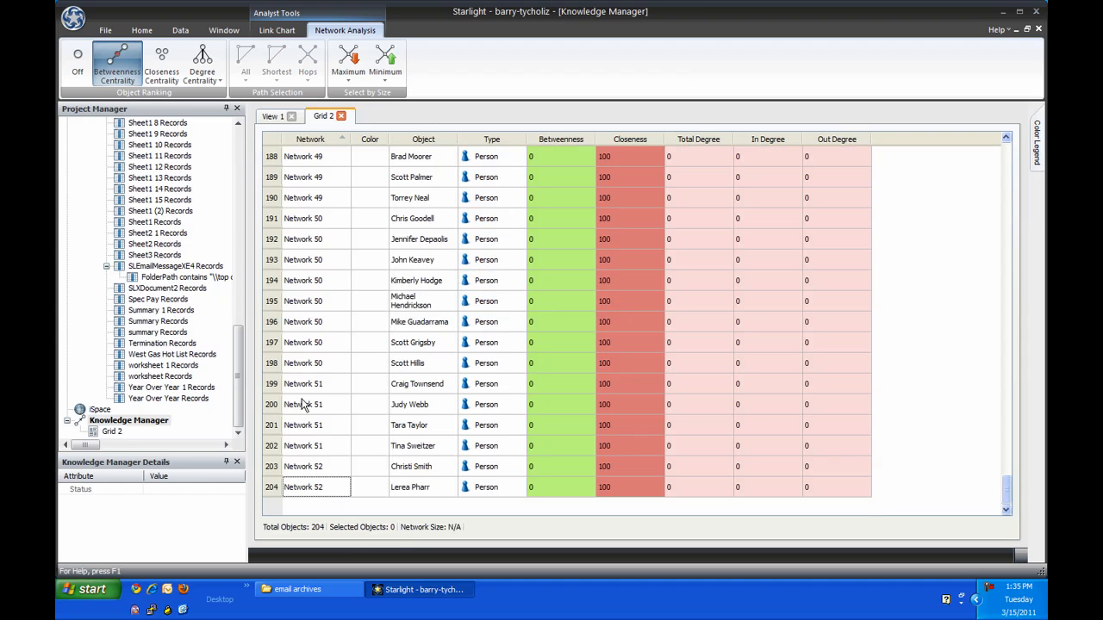
Step: Select all remaining objects in Grid 2, copy them and paste them into the View 1 link chart
click(150, 32)
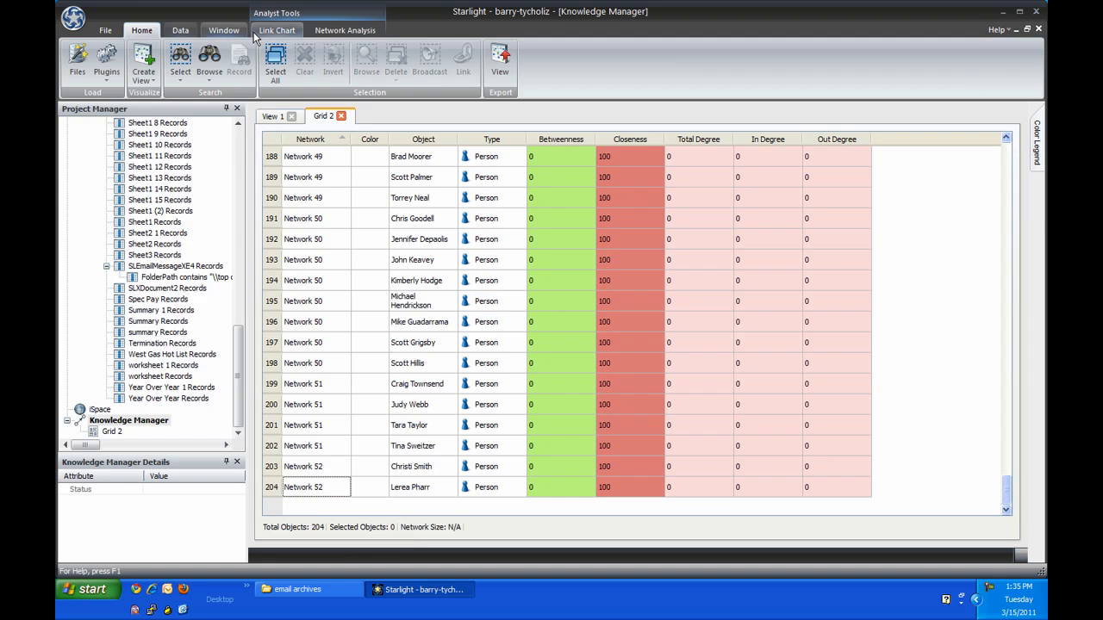
click(275, 60)
click(274, 33)
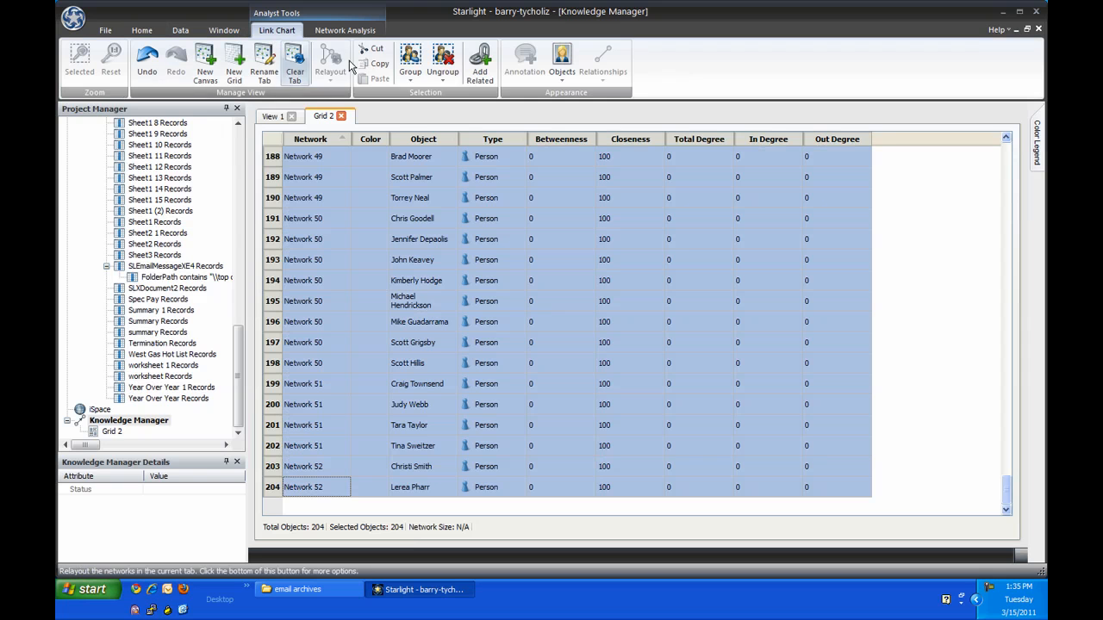
click(271, 116)
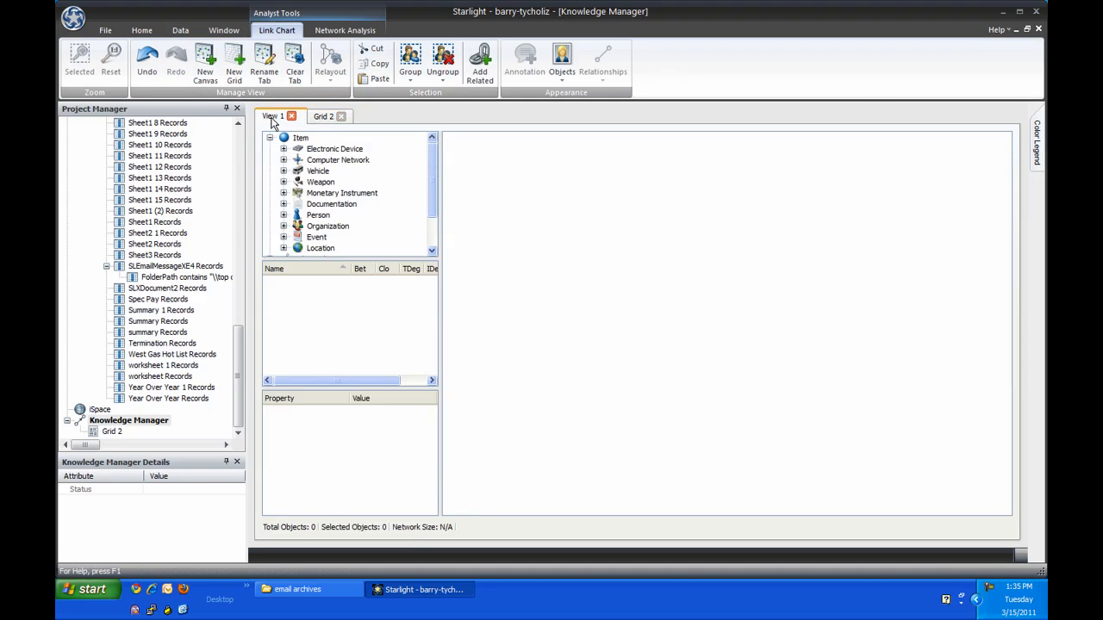
click(374, 80)
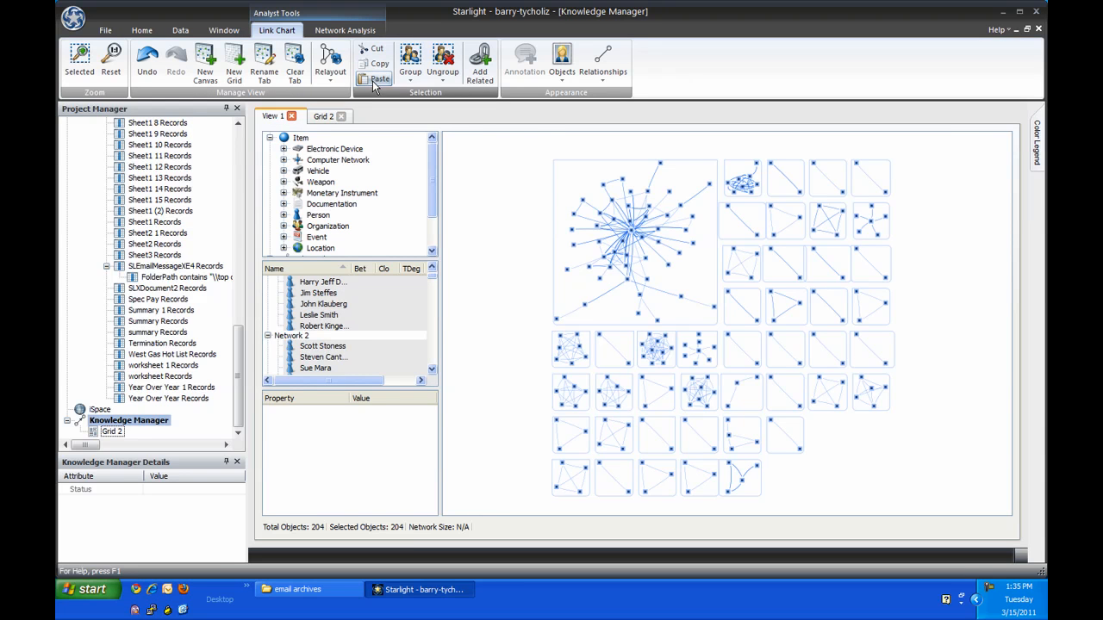
Step: Select a person near the hub of the largest network in the link chart and add that person's related data
click(645, 197)
scroll(599, 210, up, 8)
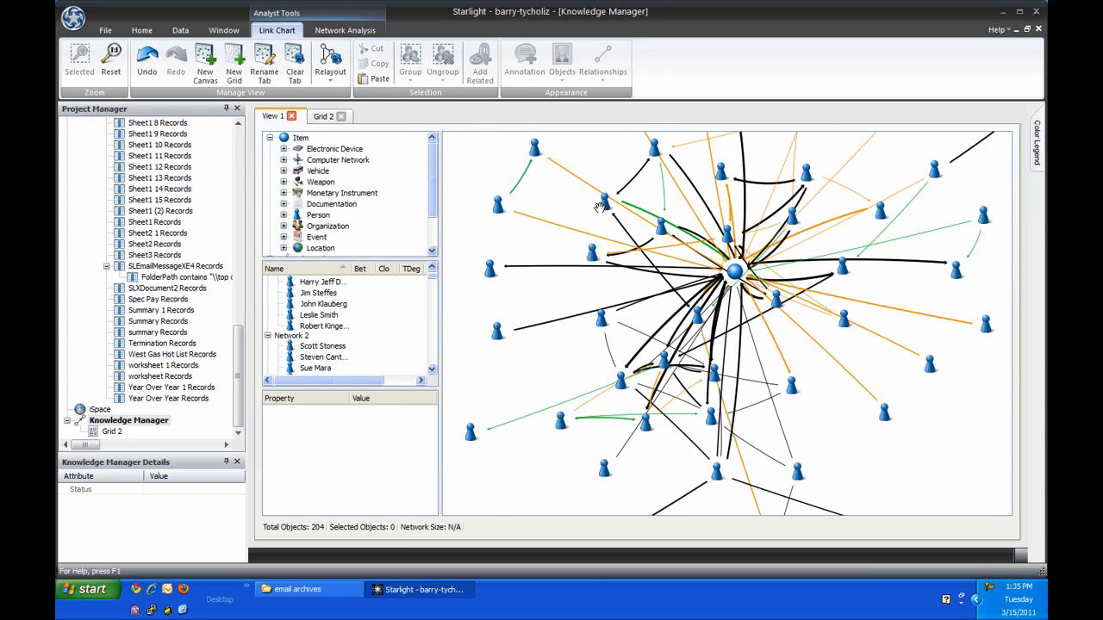
click(600, 200)
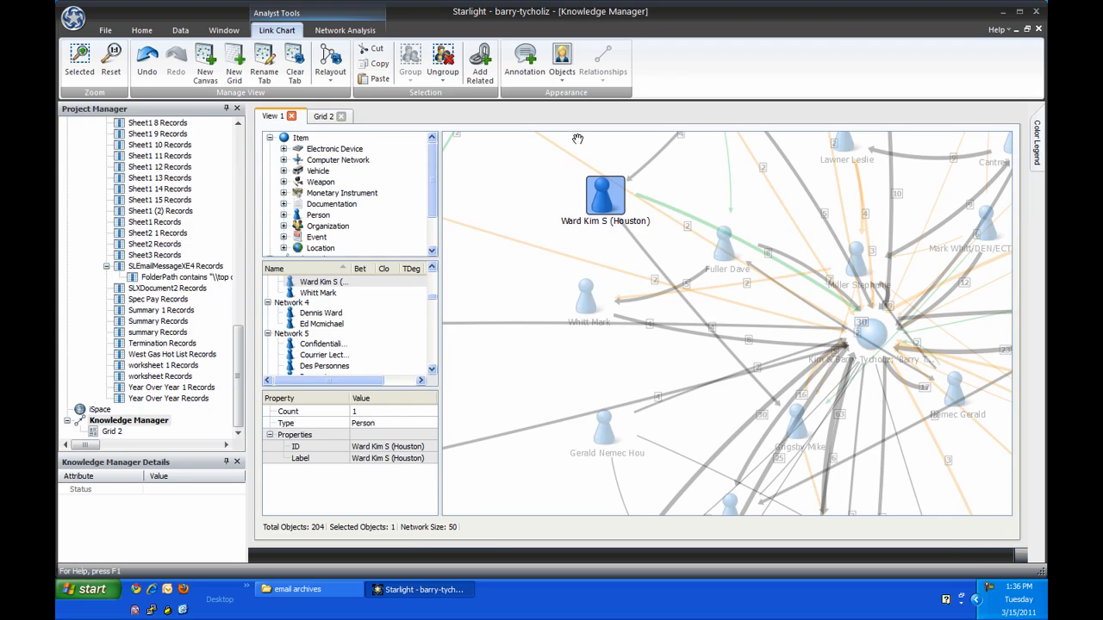
click(489, 69)
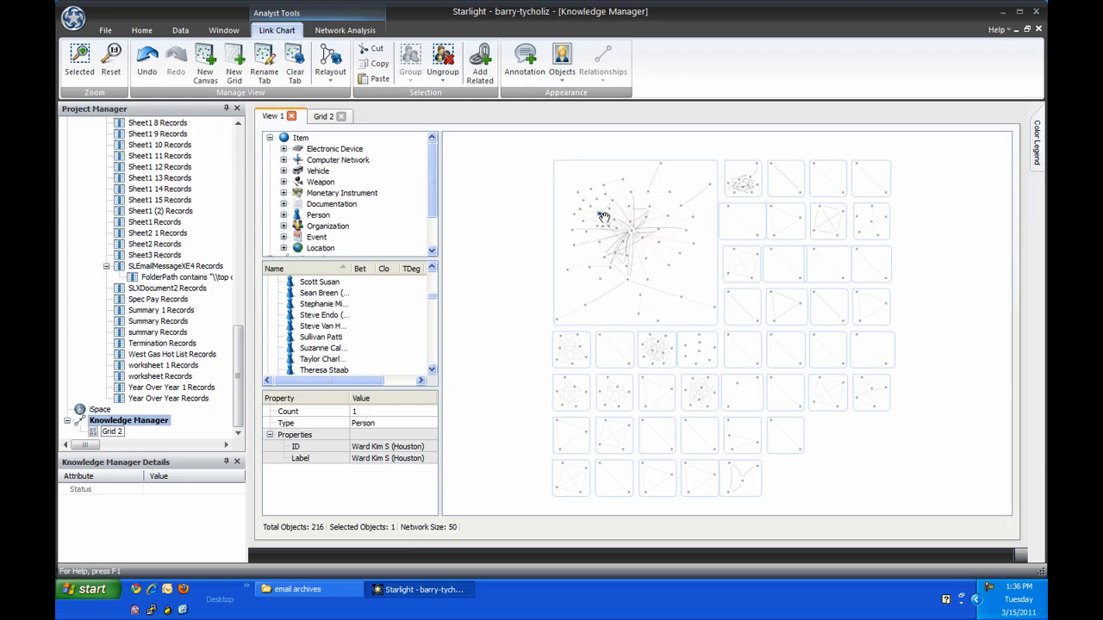
Step: Extend the selection by hops from the chosen person to the directly linked objects
scroll(600, 213, up, 2)
scroll(600, 213, up, 5)
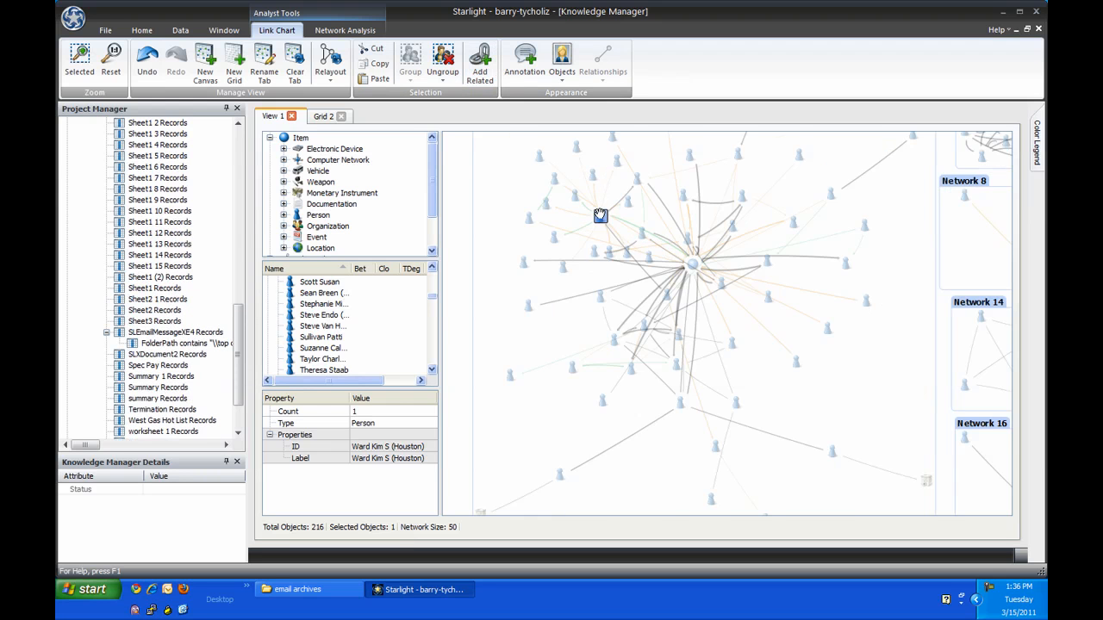
click(345, 31)
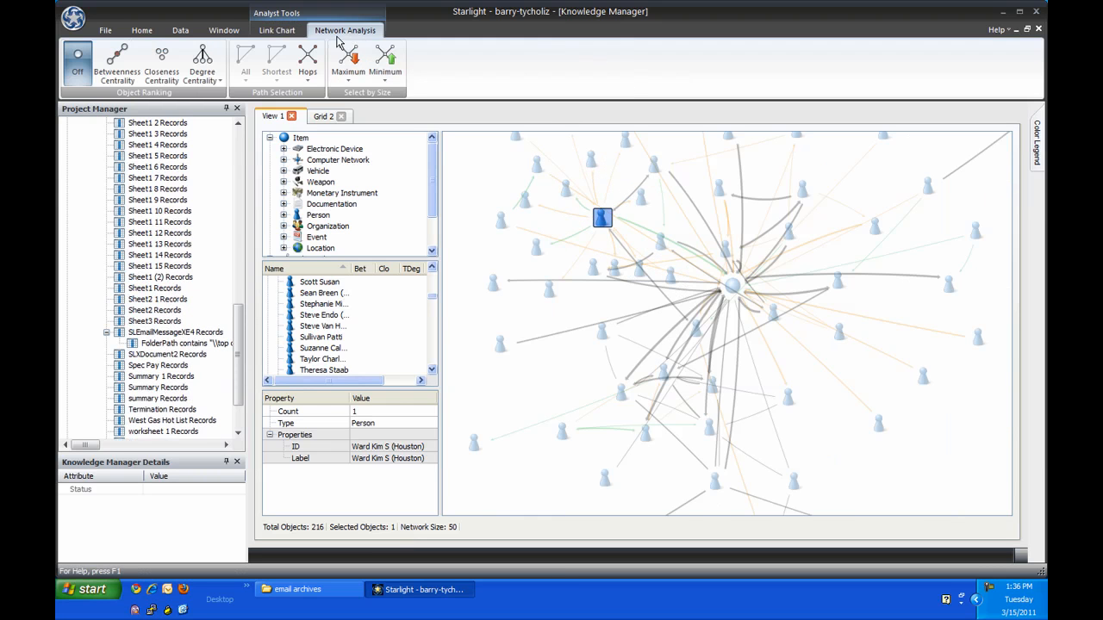
click(308, 61)
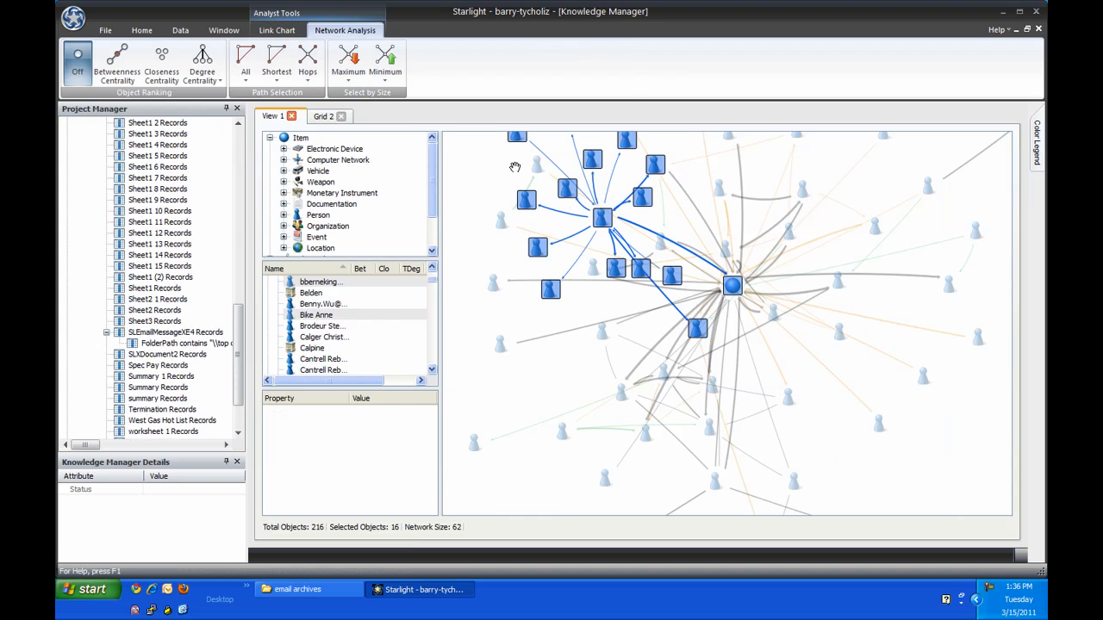
Step: Change the style colour of the selected linked objects to purple
click(277, 31)
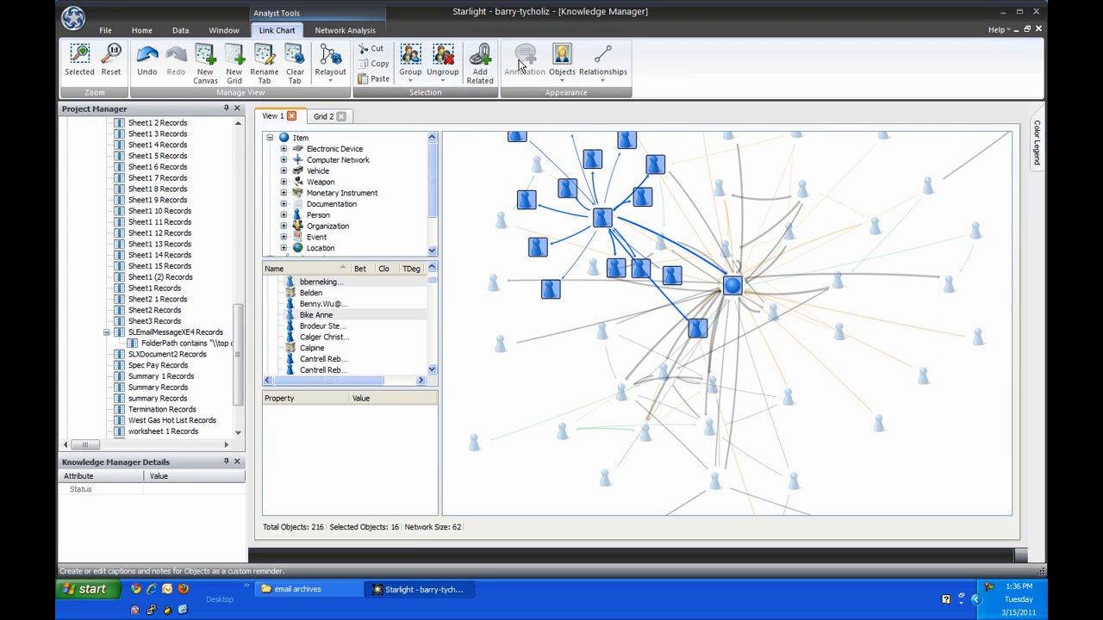
click(562, 68)
click(587, 110)
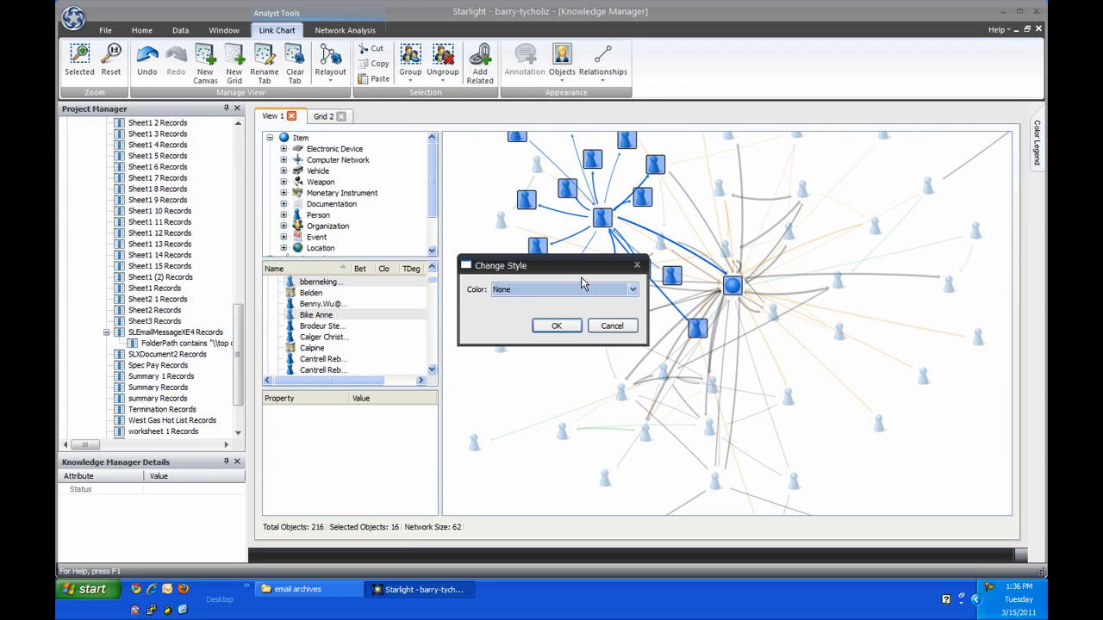
click(633, 289)
click(575, 379)
click(557, 326)
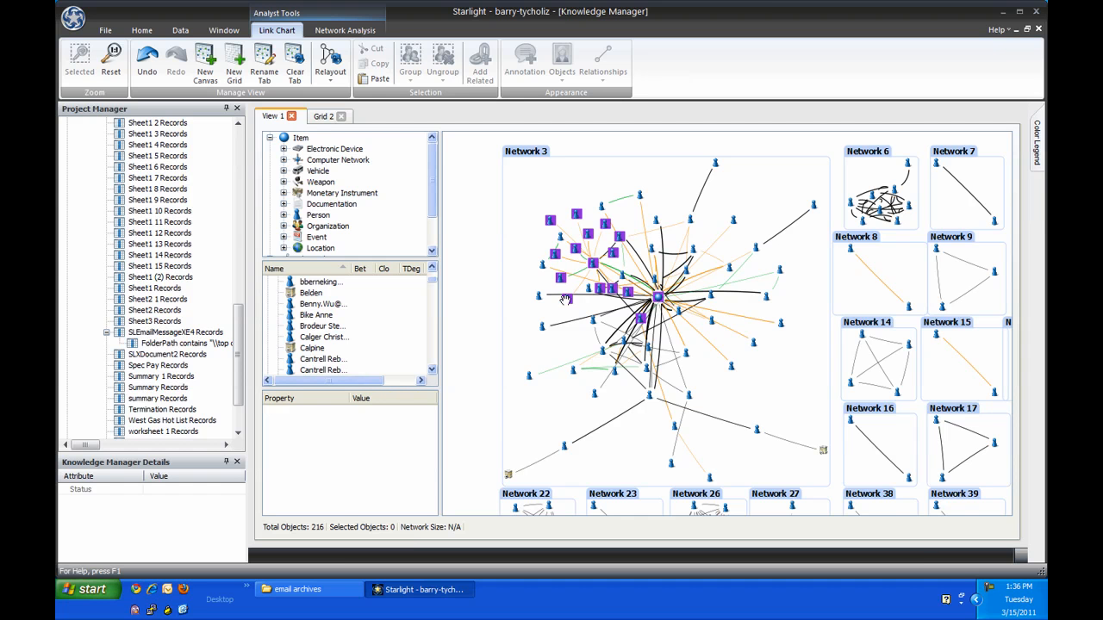
Step: Start a topic view of the FolderPath-filtered inbox e-mail records, using the message body's Text property
click(205, 336)
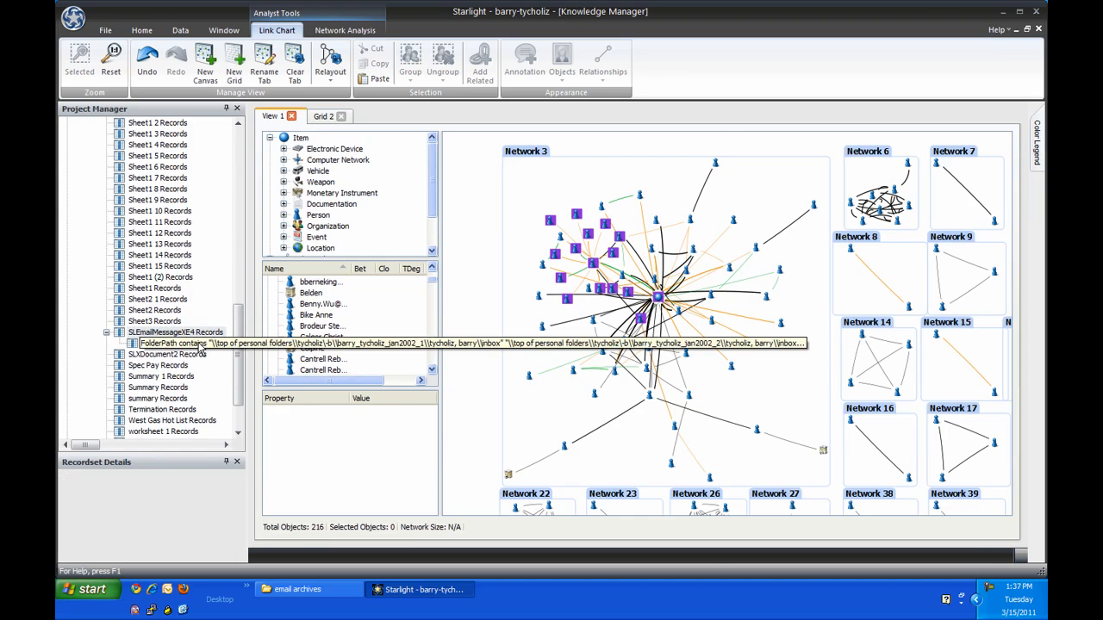
click(204, 343)
click(144, 76)
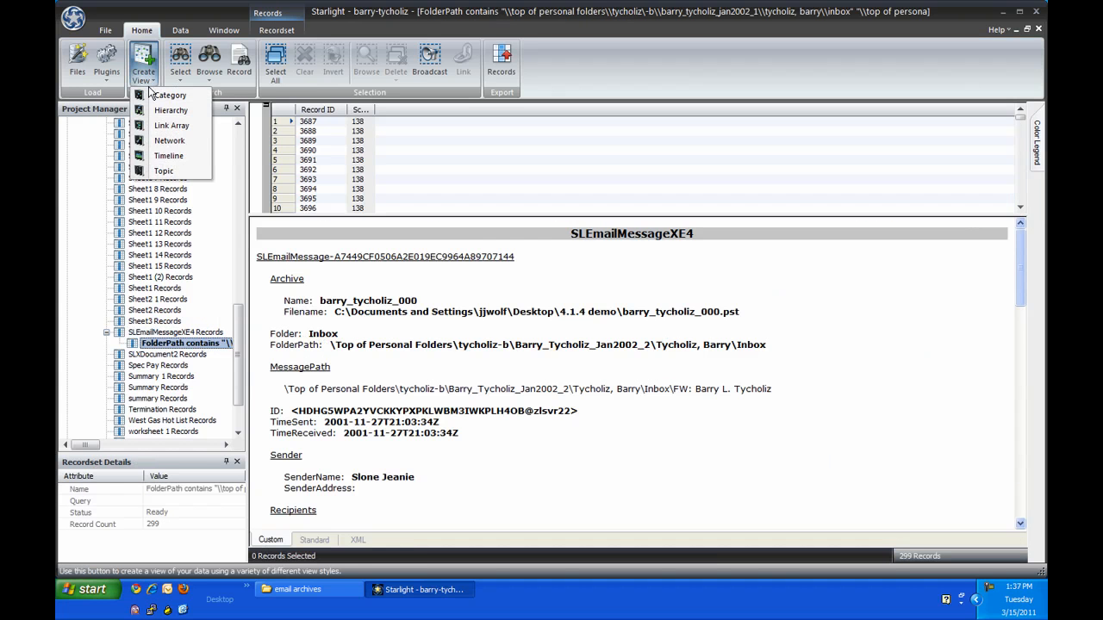
click(175, 170)
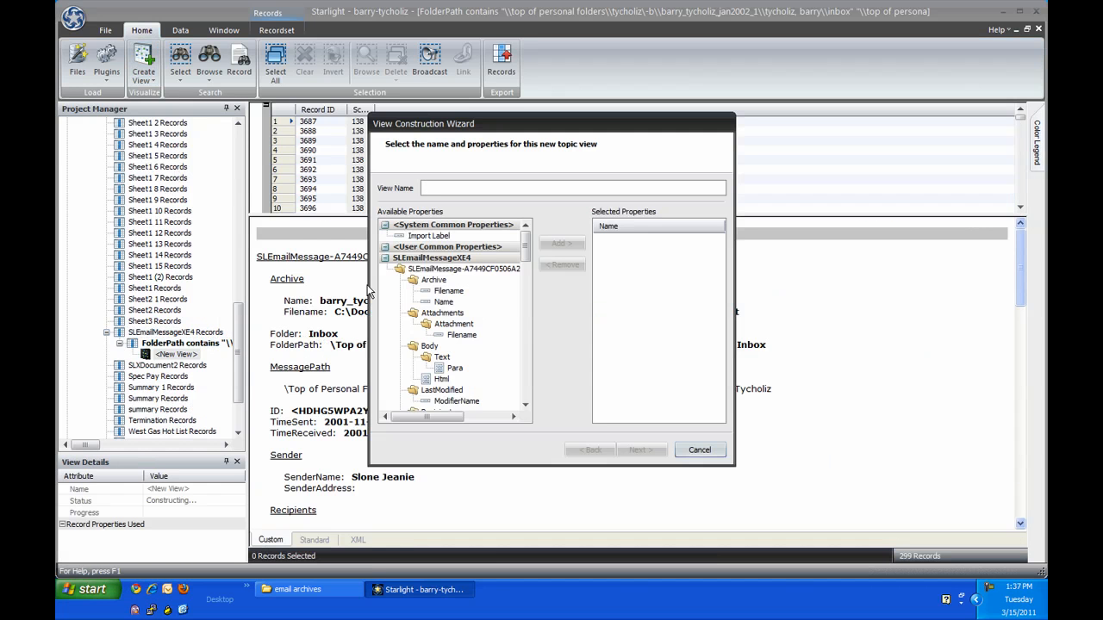
double_click(444, 357)
click(638, 450)
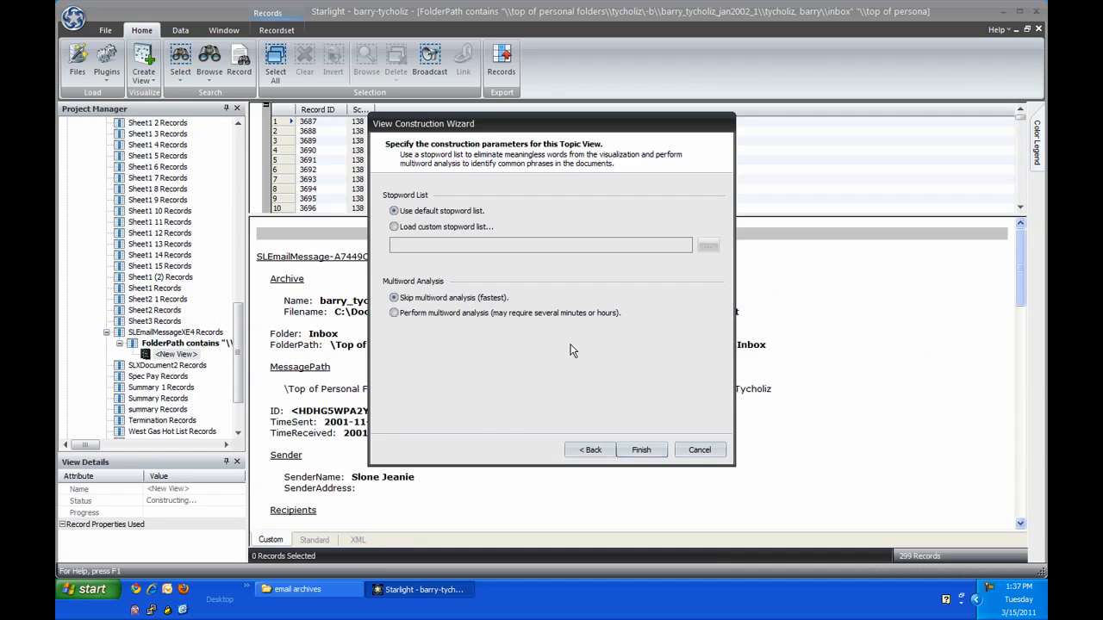
Step: Build the topic view with the custom stopword list "tycholz email stopwords.stp" and multiword analysis enabled
click(443, 229)
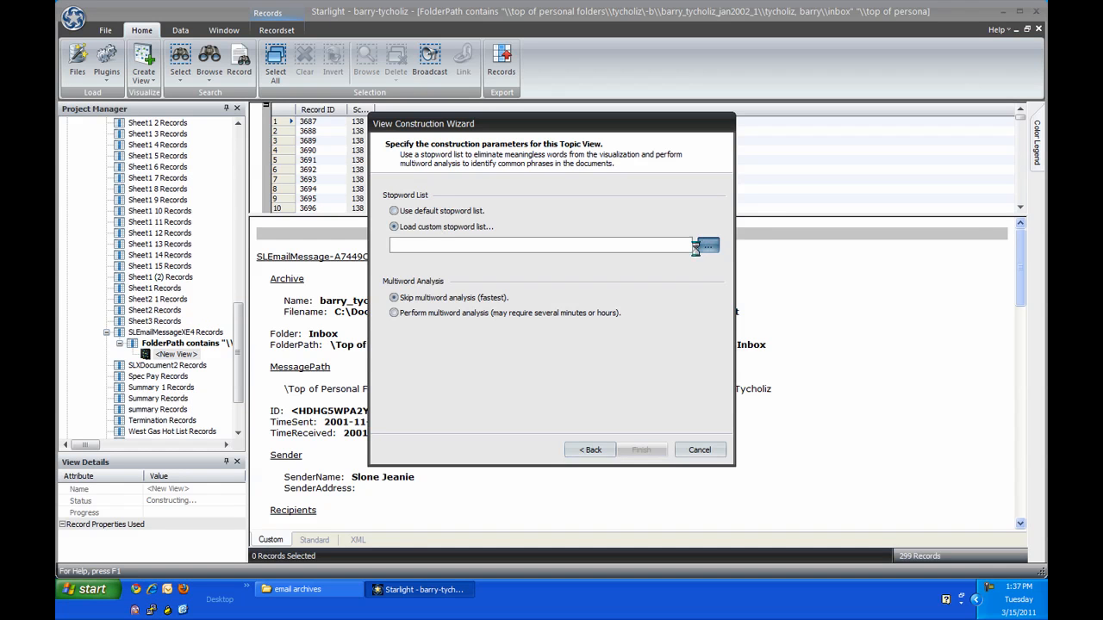
click(707, 247)
click(395, 259)
click(454, 247)
double_click(456, 247)
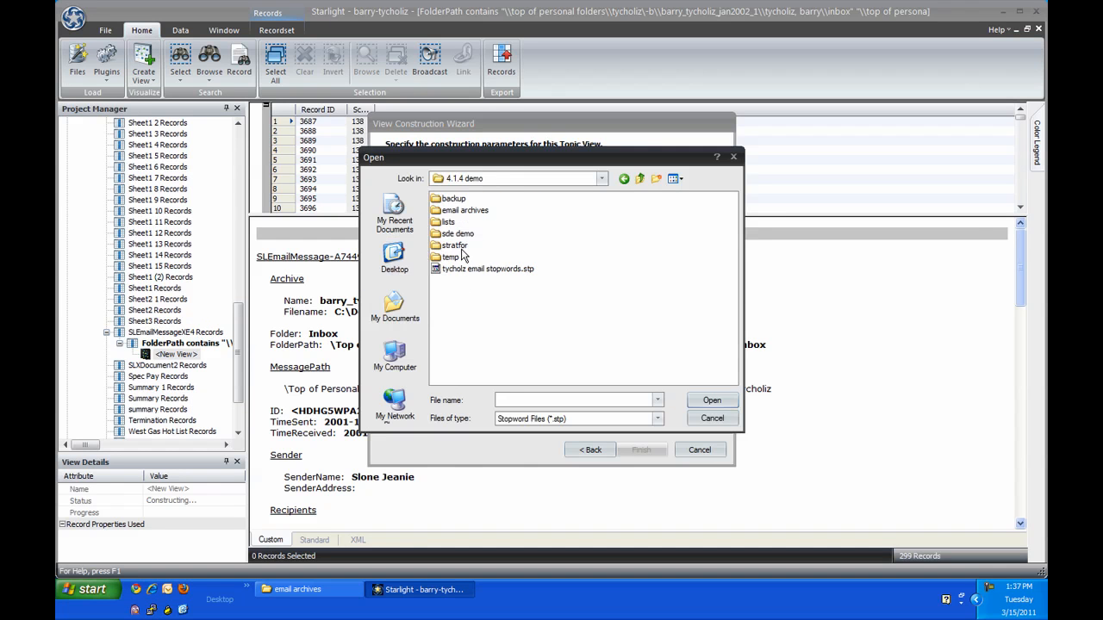
double_click(469, 267)
click(517, 317)
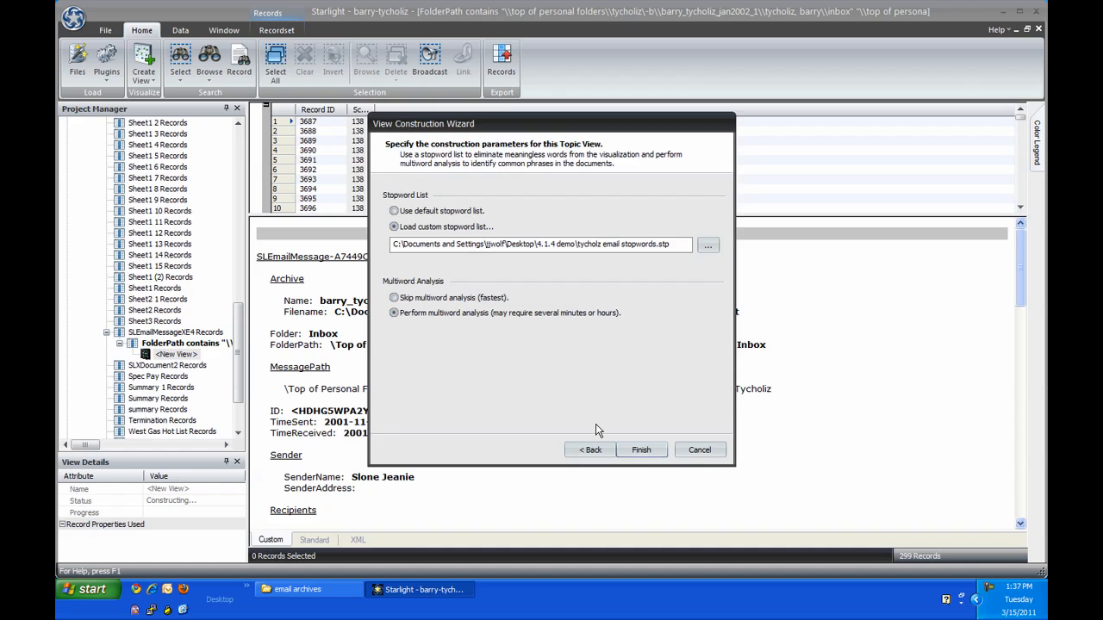
click(642, 451)
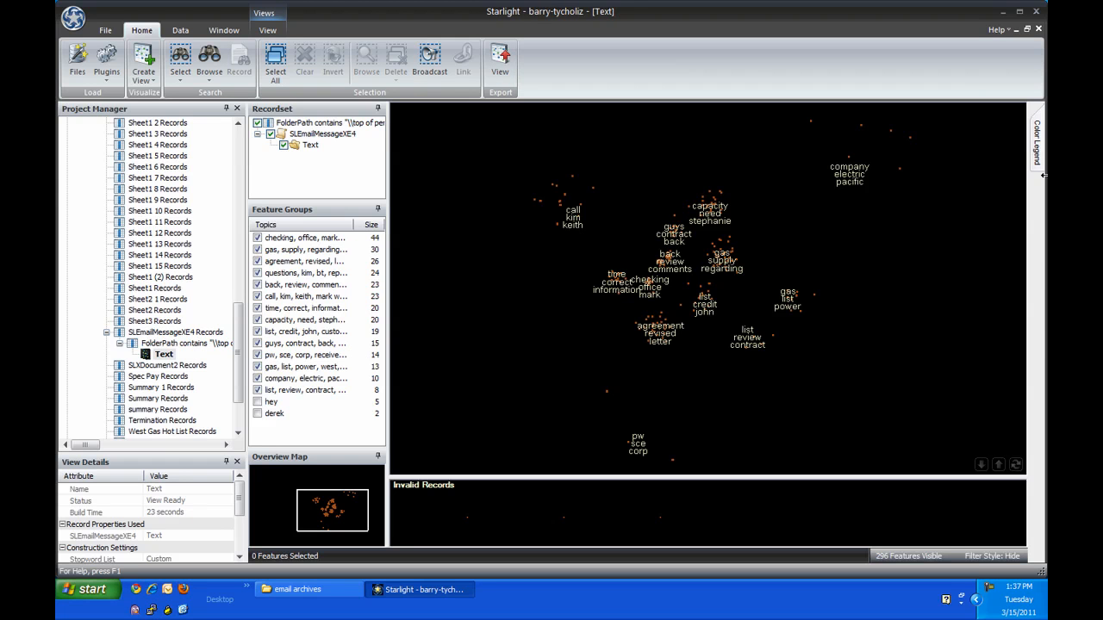
Step: Create a new color encoding based on the e-mail records' TimeSent property
mouse_move(1037, 150)
right_click(987, 172)
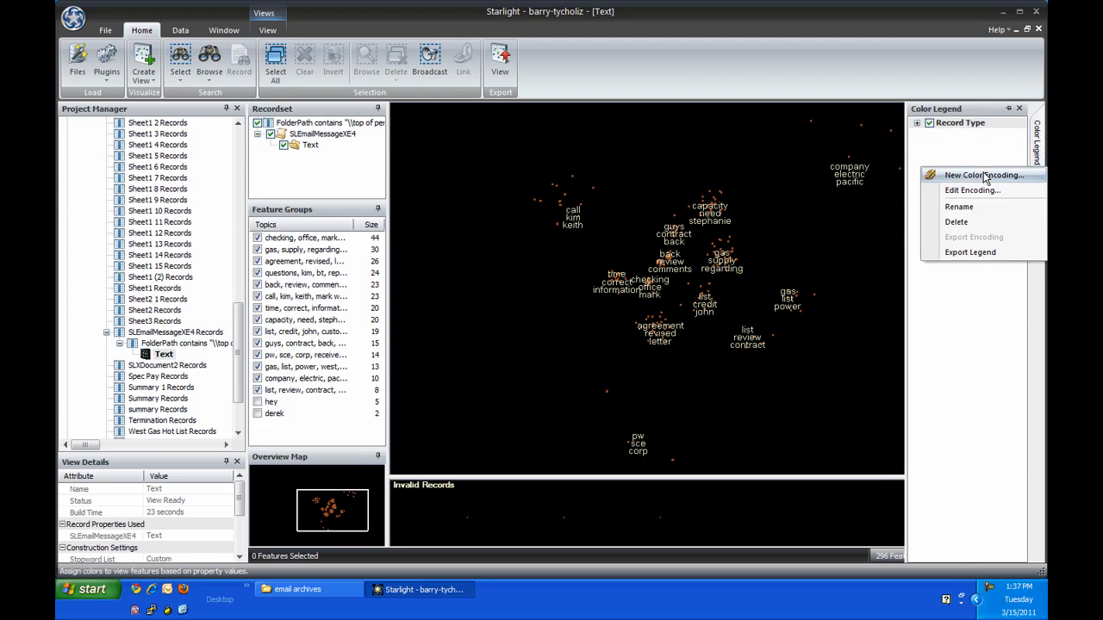
click(984, 177)
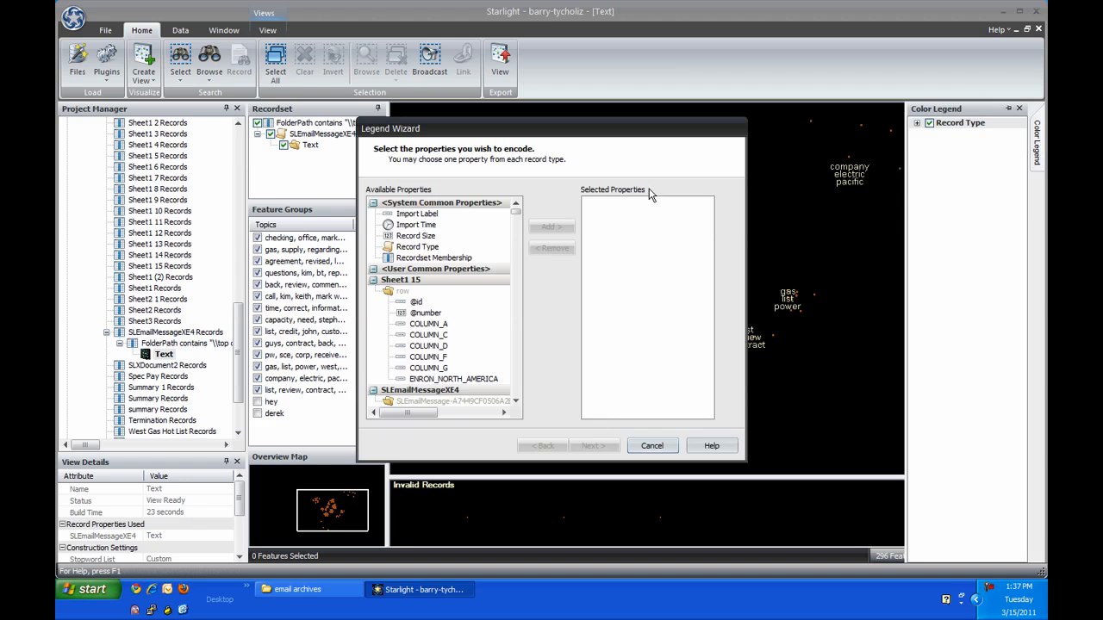
scroll(520, 218, down, 5)
drag(520, 218, 517, 228)
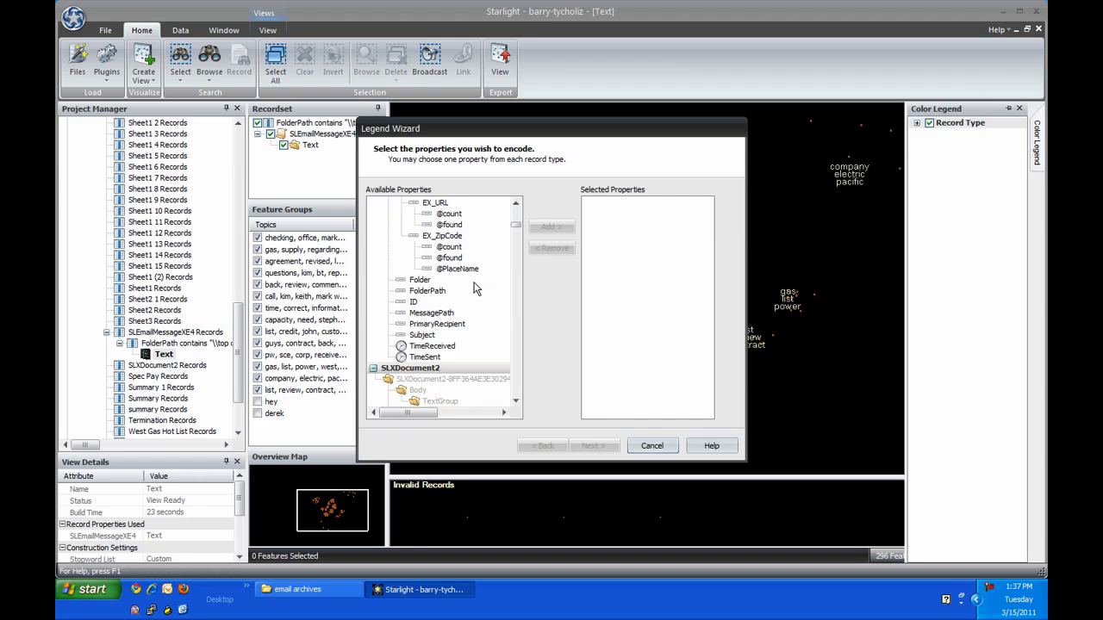
double_click(424, 356)
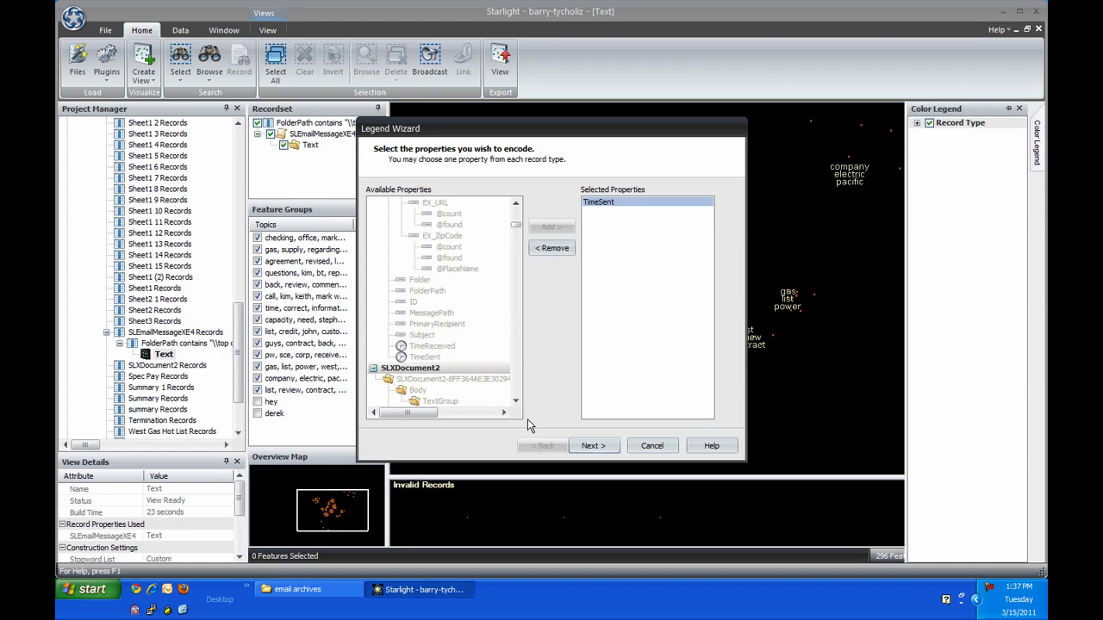
click(594, 447)
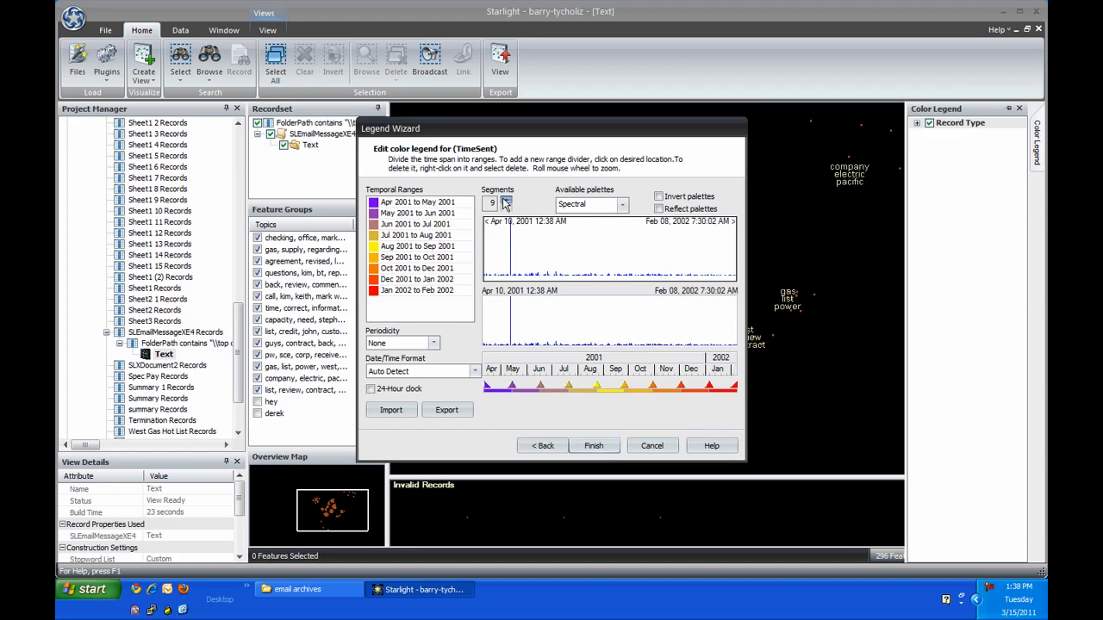
Step: Divide the TimeSent legend into 11 segments with the inverted BlueYellowRed palette and apply it to the topic view
click(506, 200)
click(586, 209)
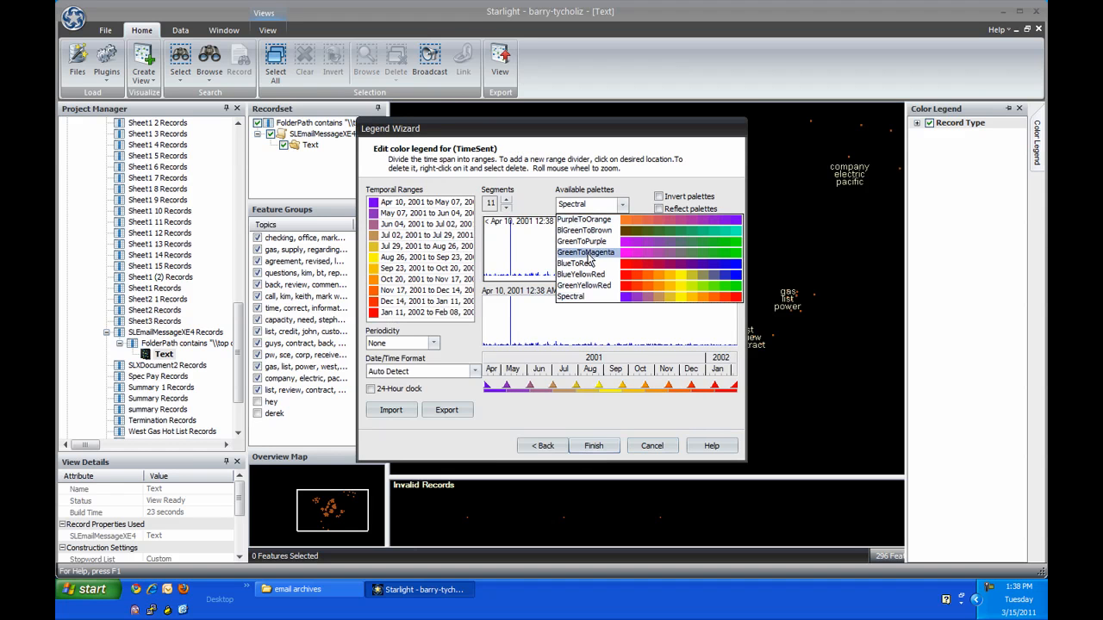
click(590, 275)
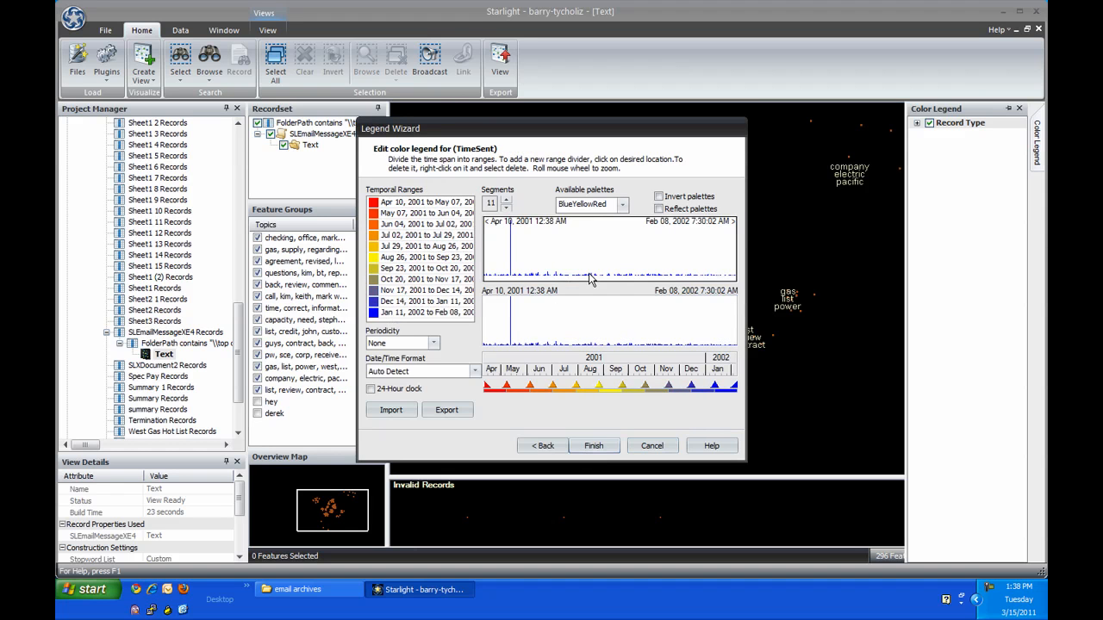
click(659, 196)
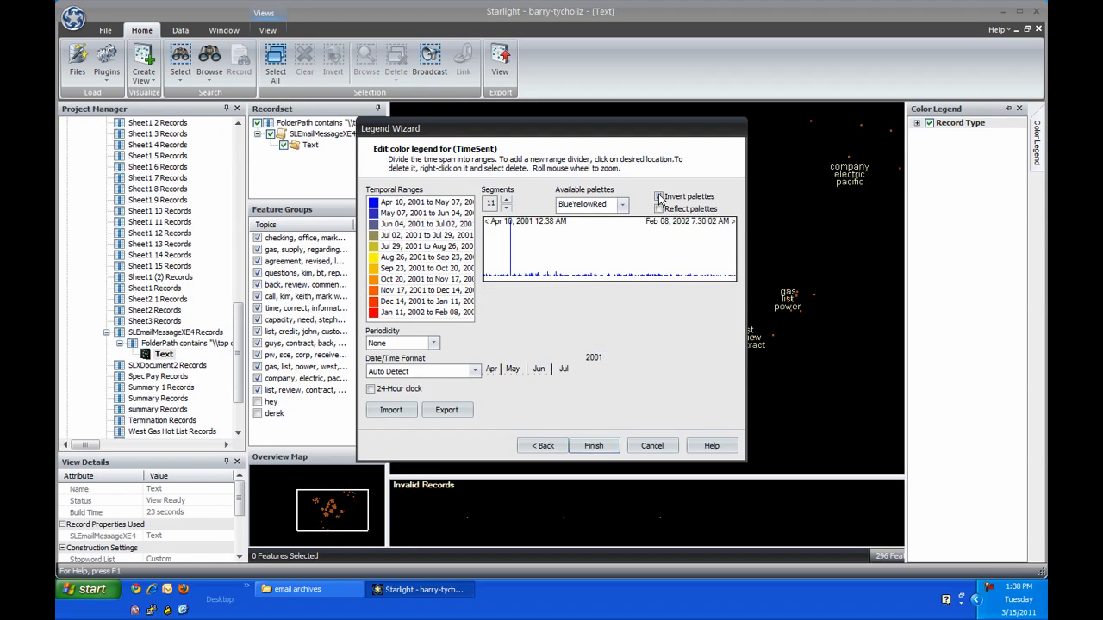
click(598, 445)
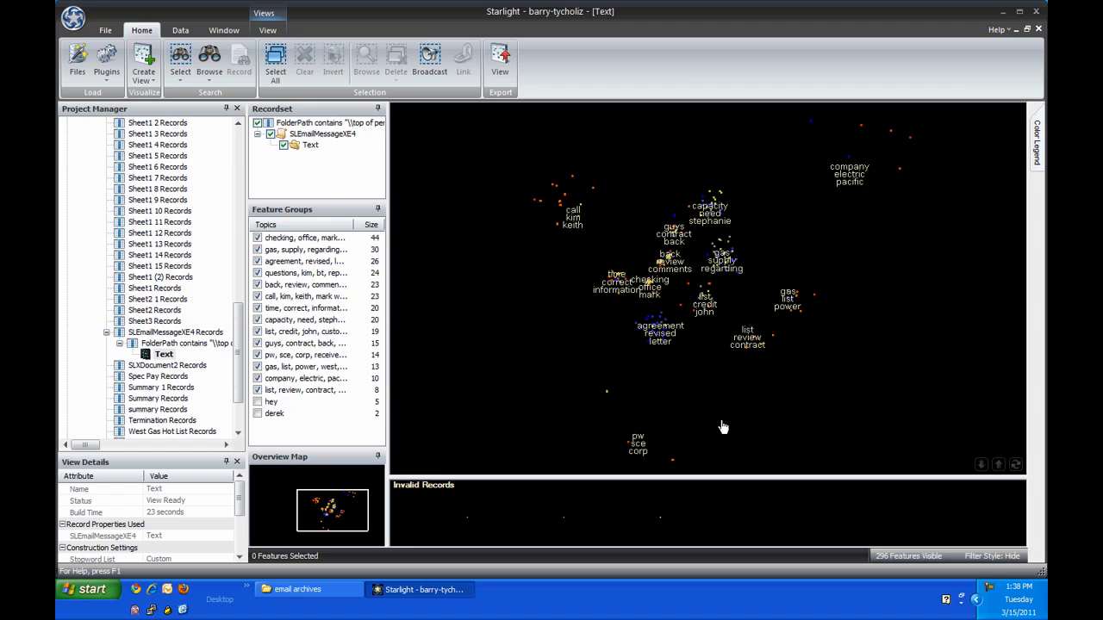
Step: Open a temporal filter for the topic view and base it on the e-mail messages' TimeSent property
click(270, 32)
click(396, 59)
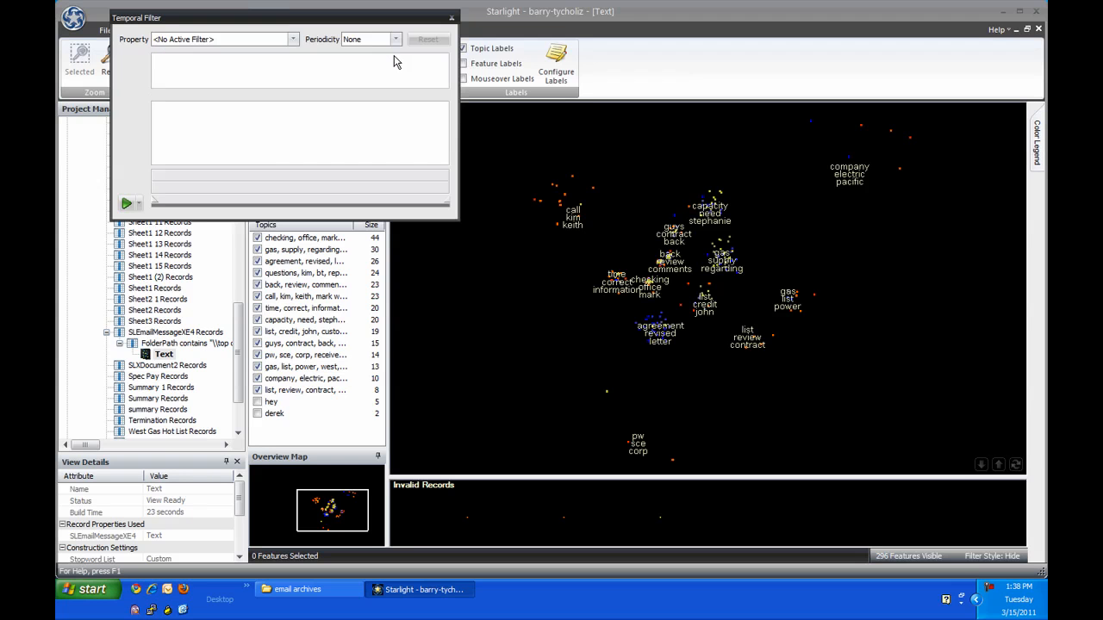
click(294, 39)
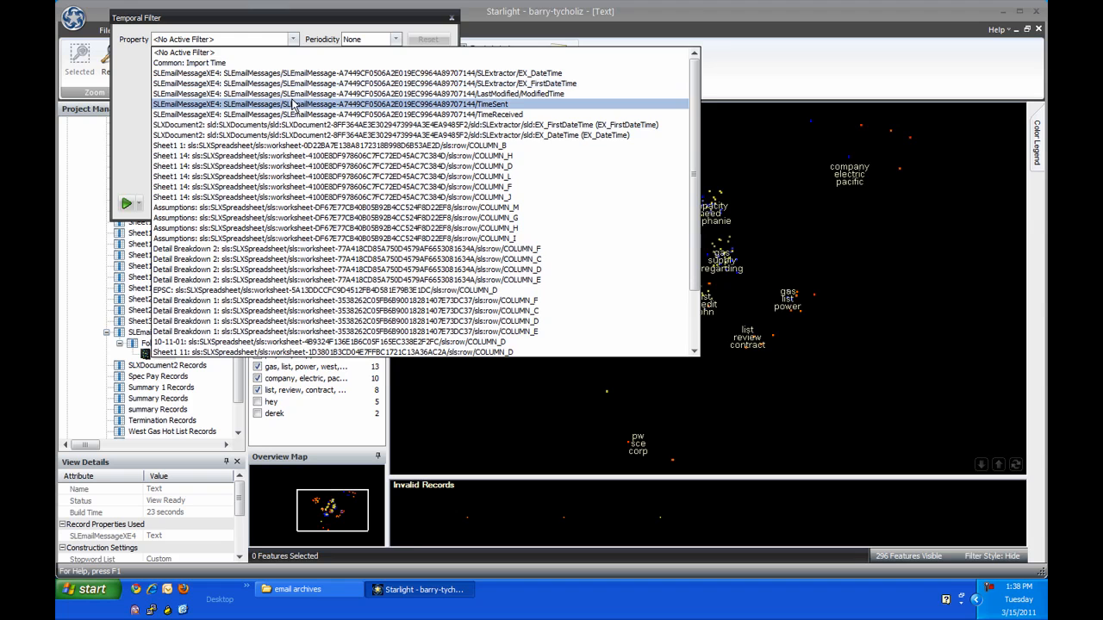
click(293, 104)
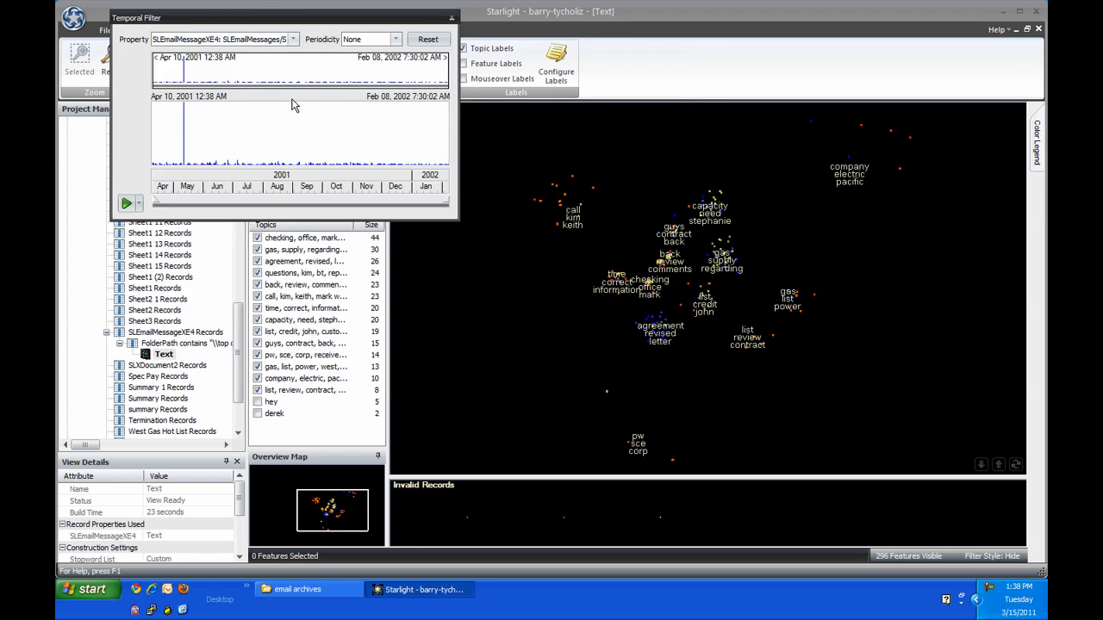
Step: Limit the time window to May 2001, raise the playback speed and play the temporal filter across the time span
click(195, 185)
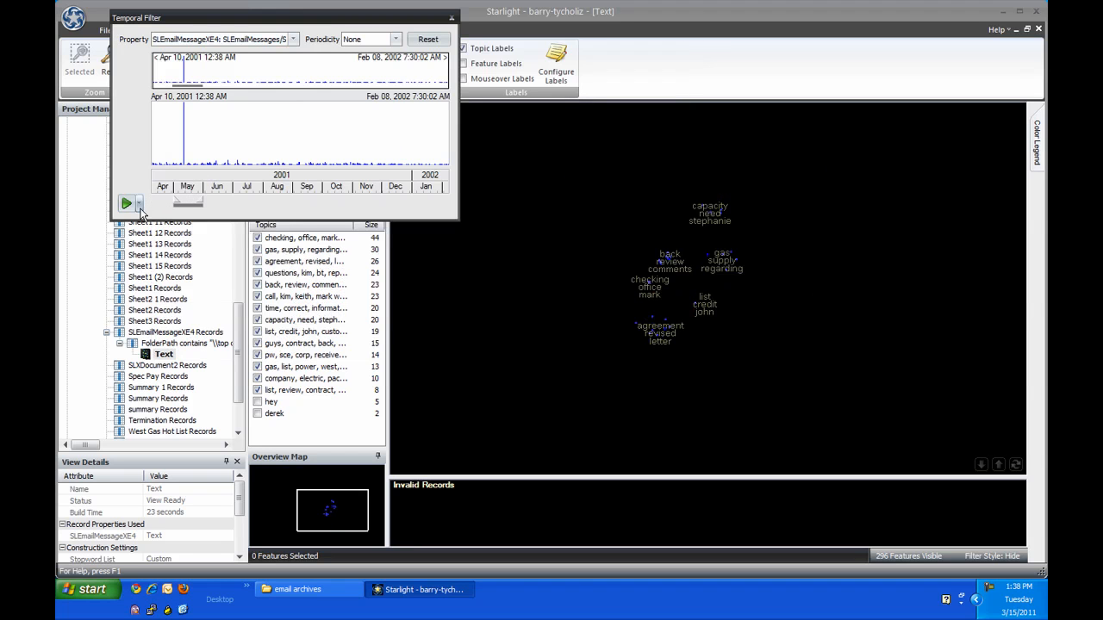
click(138, 205)
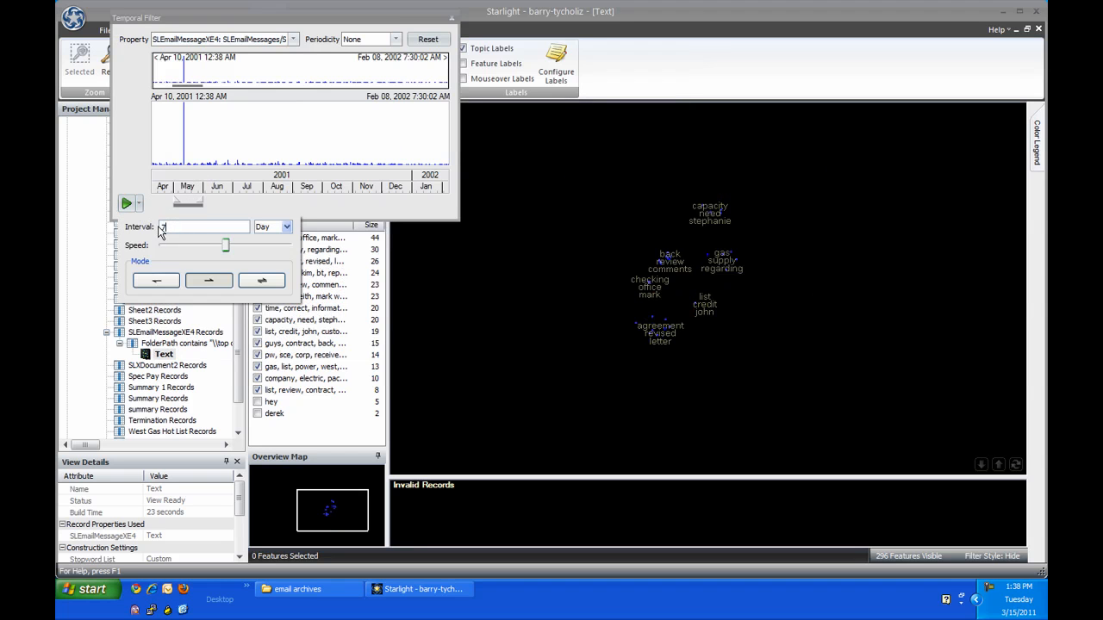
drag(238, 246, 272, 261)
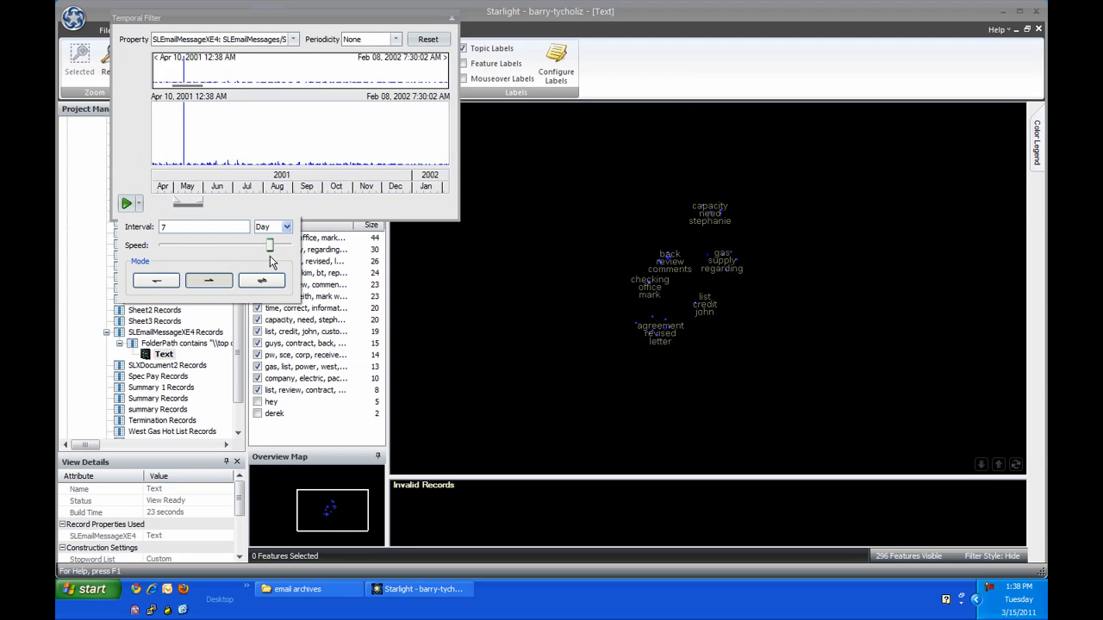
click(127, 205)
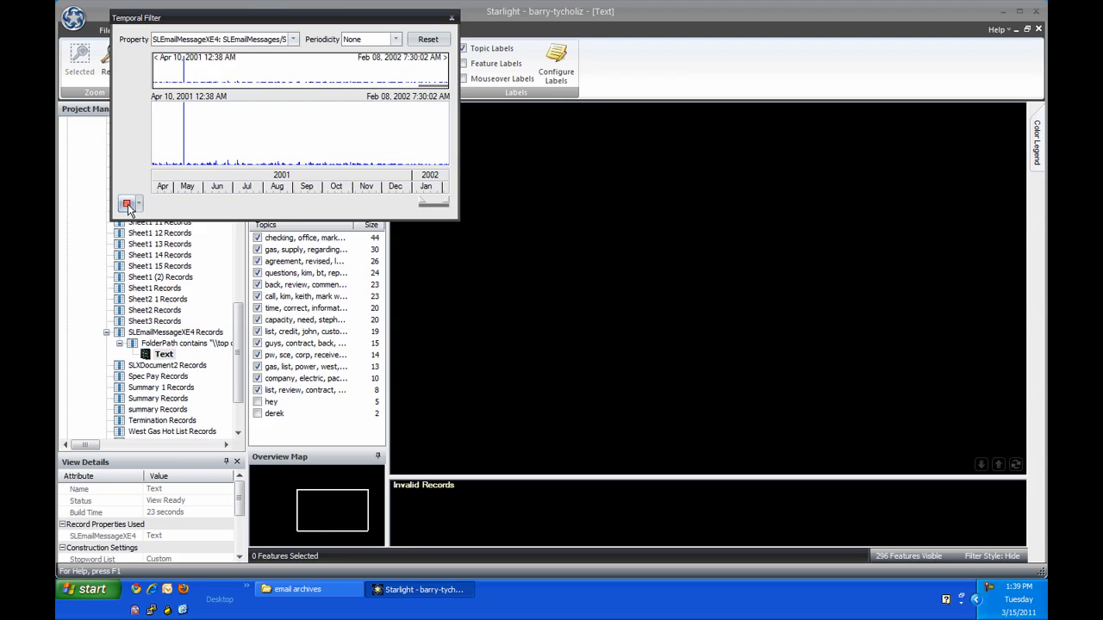
Step: Reset the temporal filter's property to <No Active Filter> and close the filter
click(293, 40)
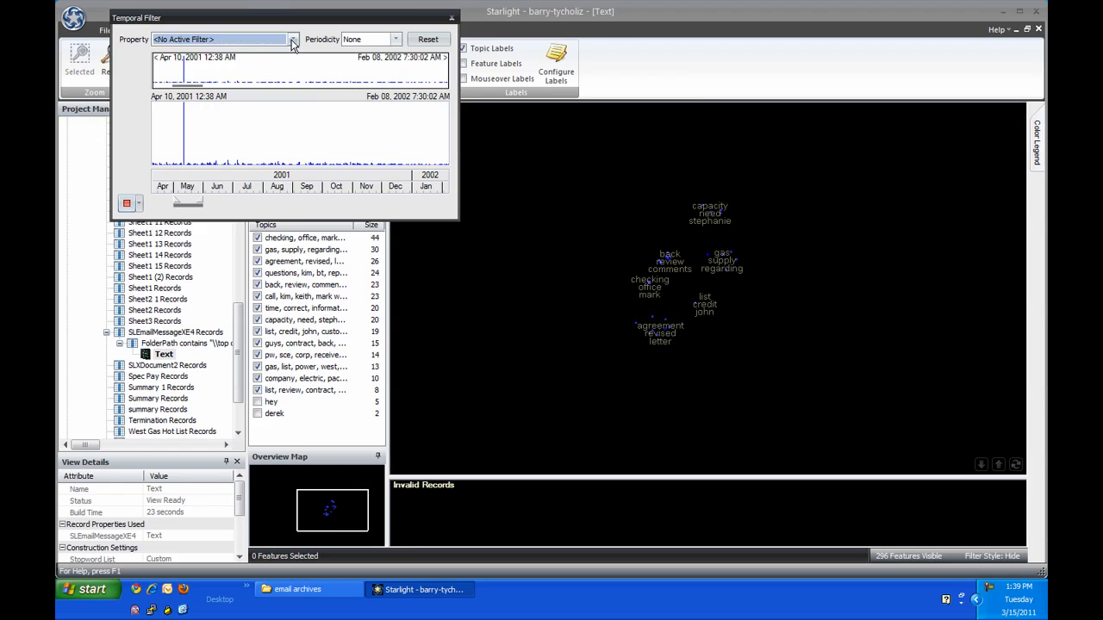
scroll(684, 63, up, 2)
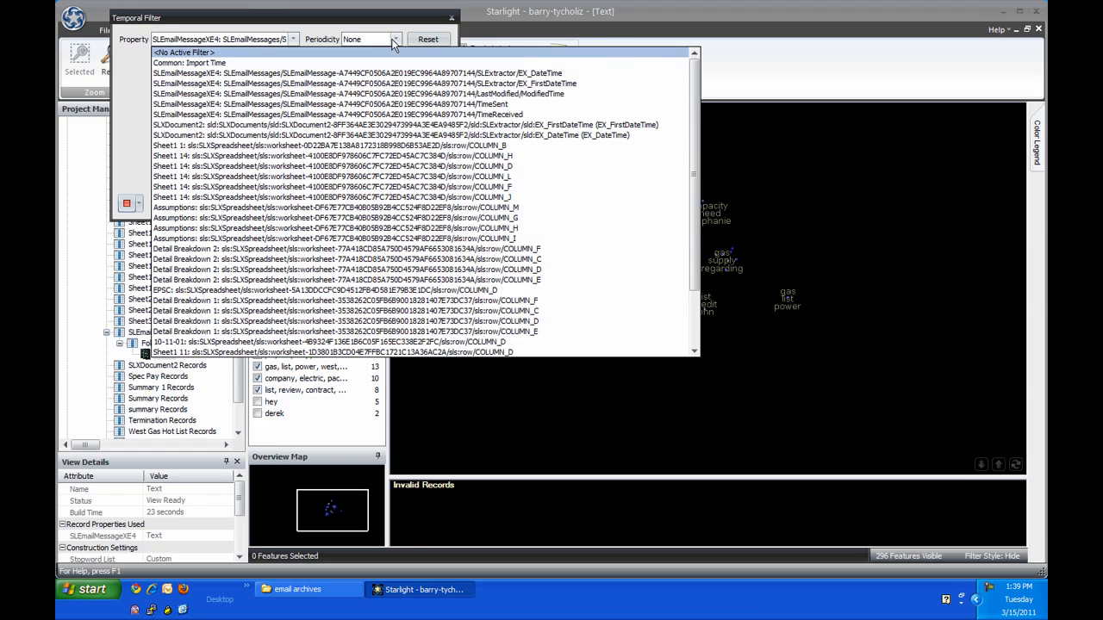
click(329, 52)
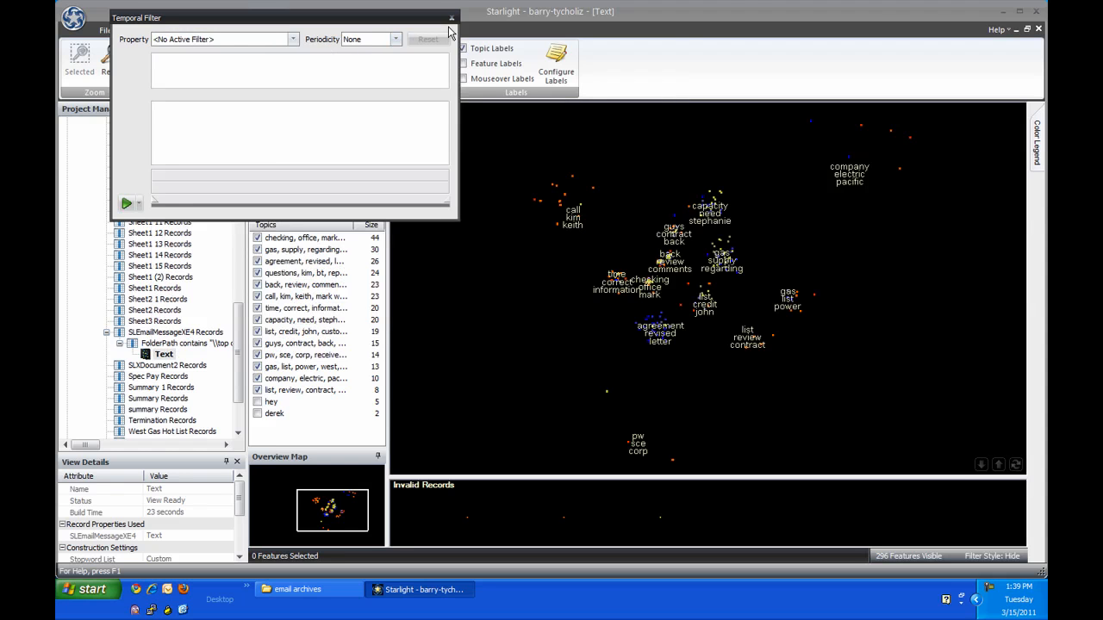
click(450, 18)
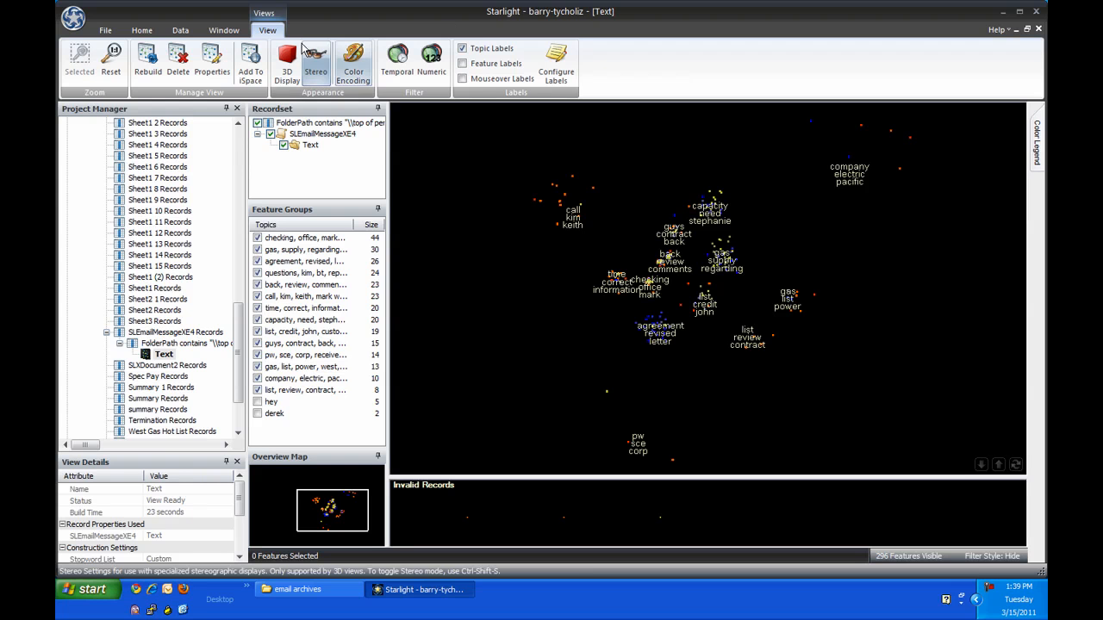
Step: Export the topic view as a screenshot with a white background, set to open after export, and save it
click(142, 30)
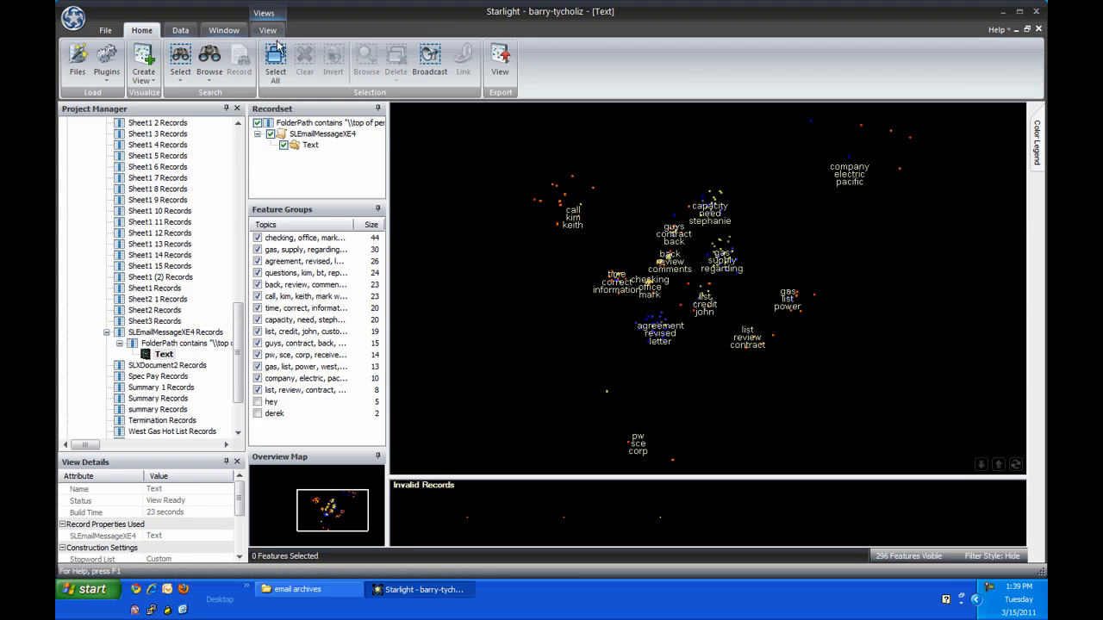
click(500, 60)
click(565, 289)
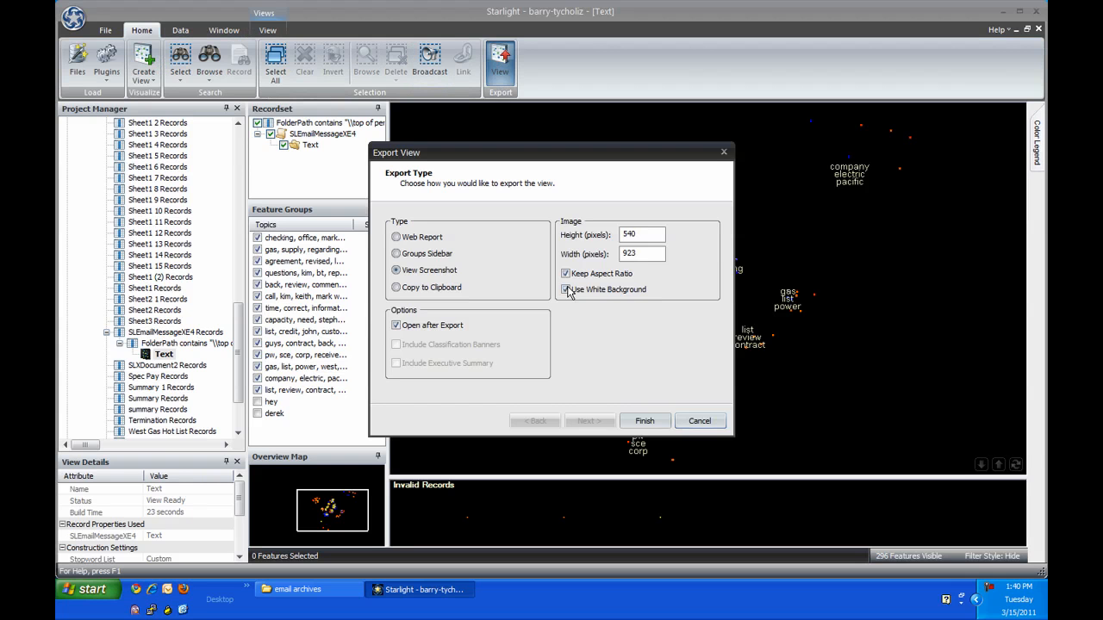
click(646, 420)
click(708, 399)
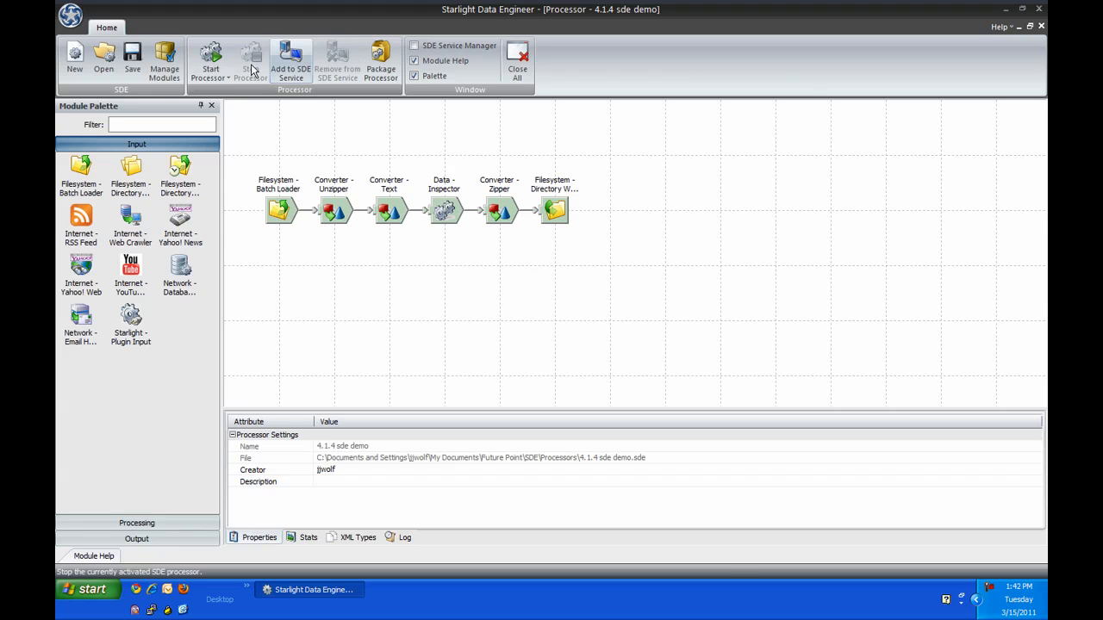
Step: Switch to Starlight Data Engineer and start the 4.1.4 sde demo processor
click(218, 55)
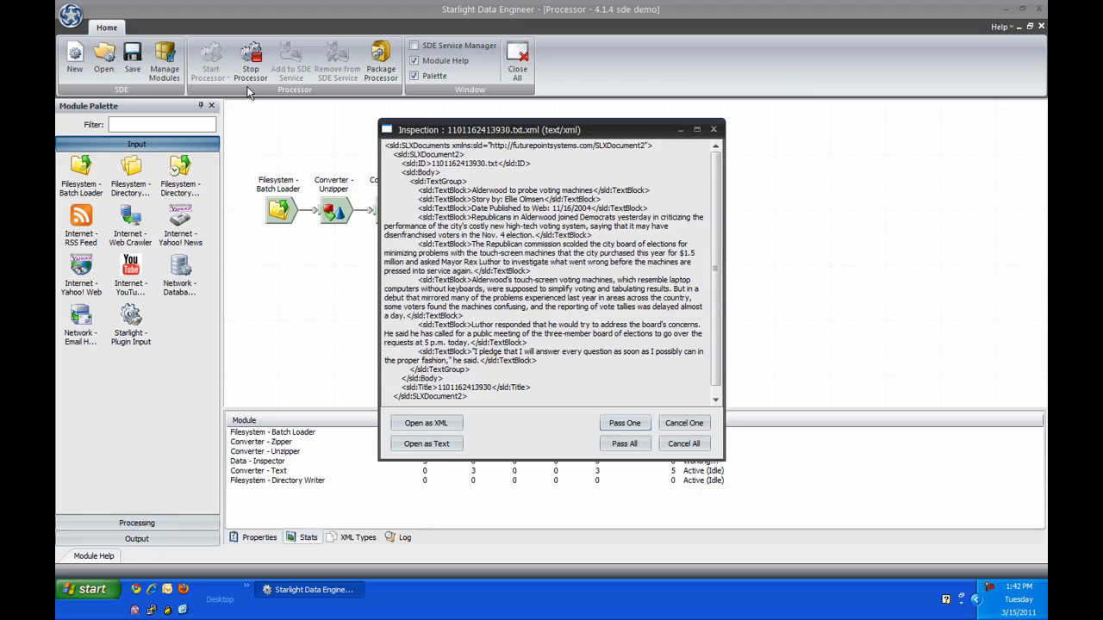